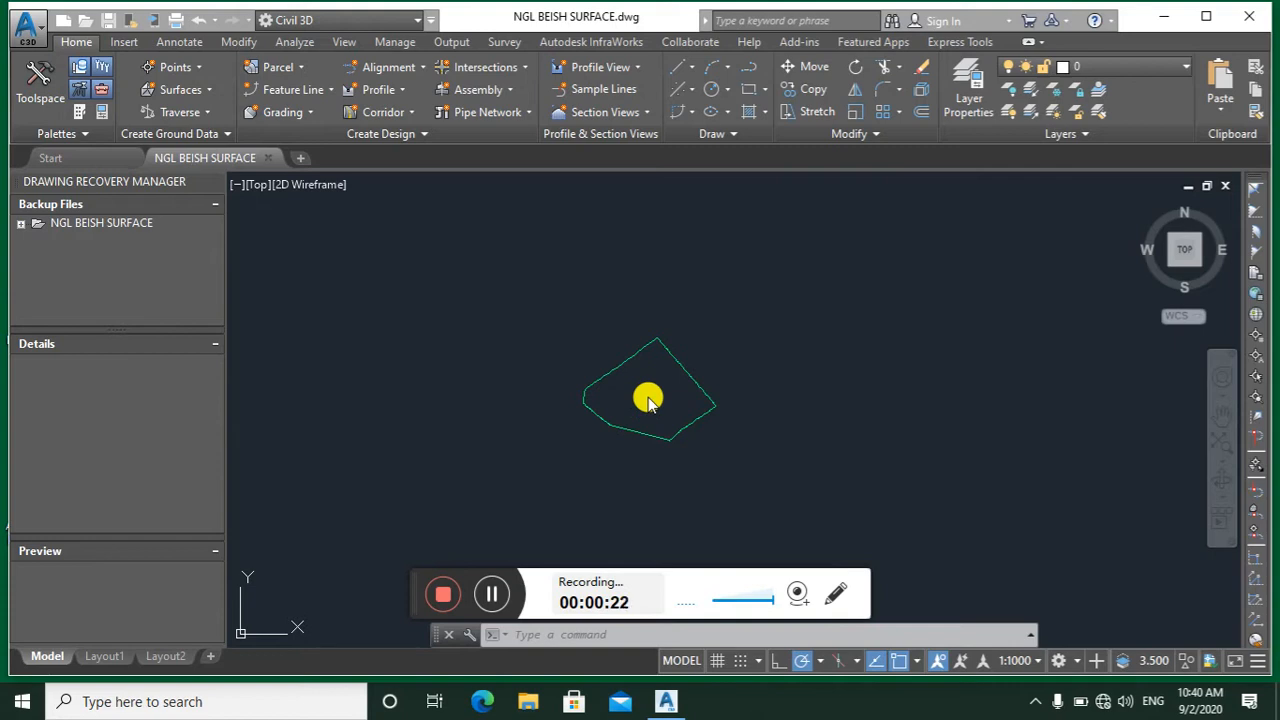
Step: Start importing points from a file and add RD-43 NEW PGL from the work at home folder on the Desktop
scroll(648, 399, "up", 8)
scroll(648, 399, "down", 4)
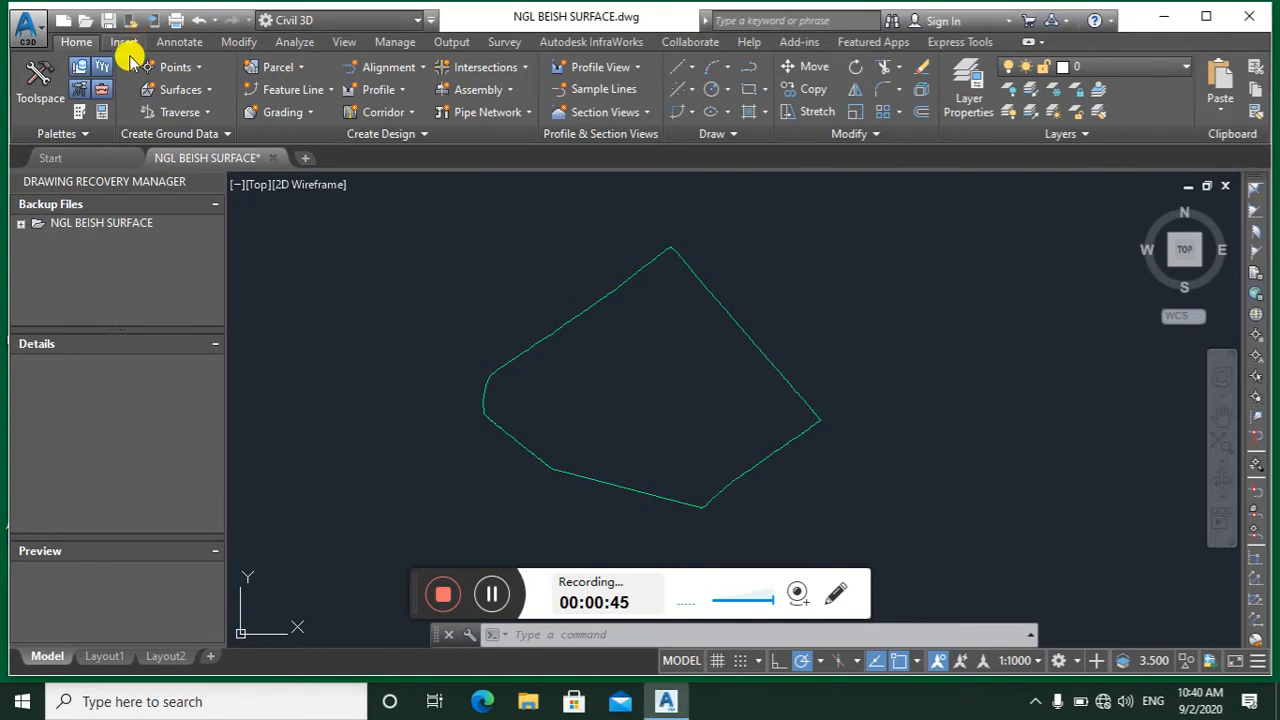
left_click(124, 42)
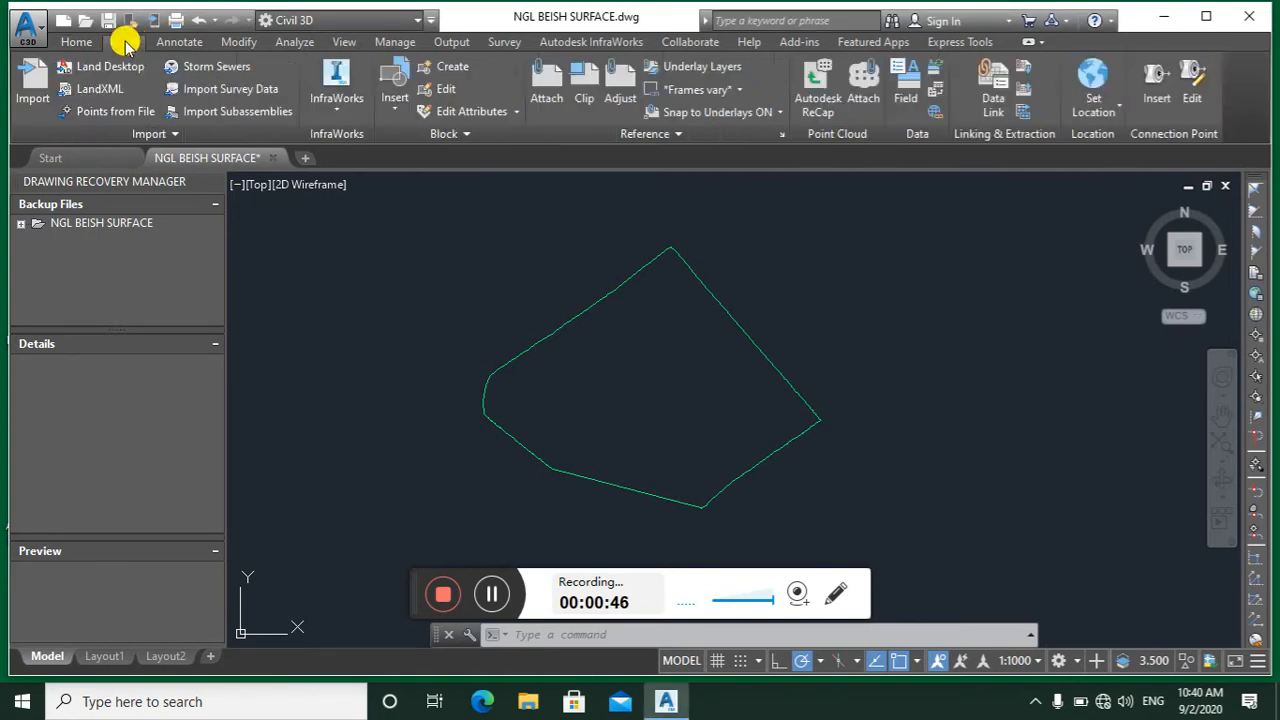
left_click(143, 112)
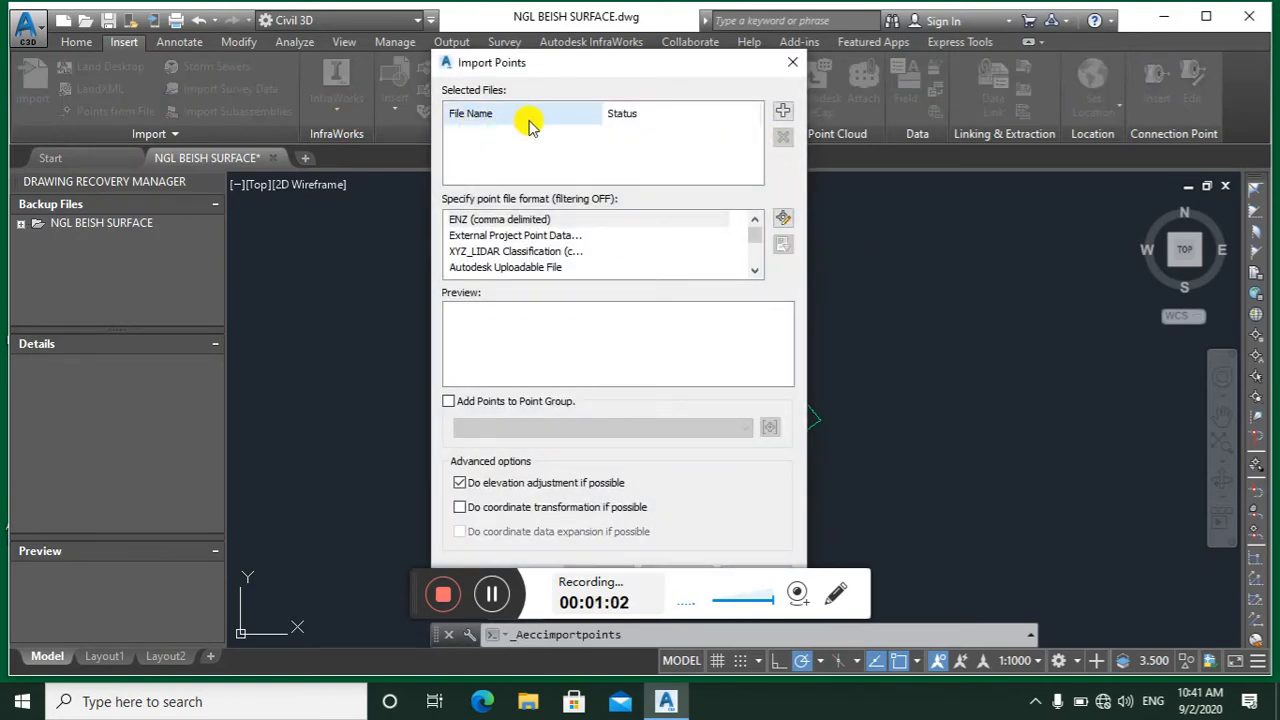
left_click(784, 114)
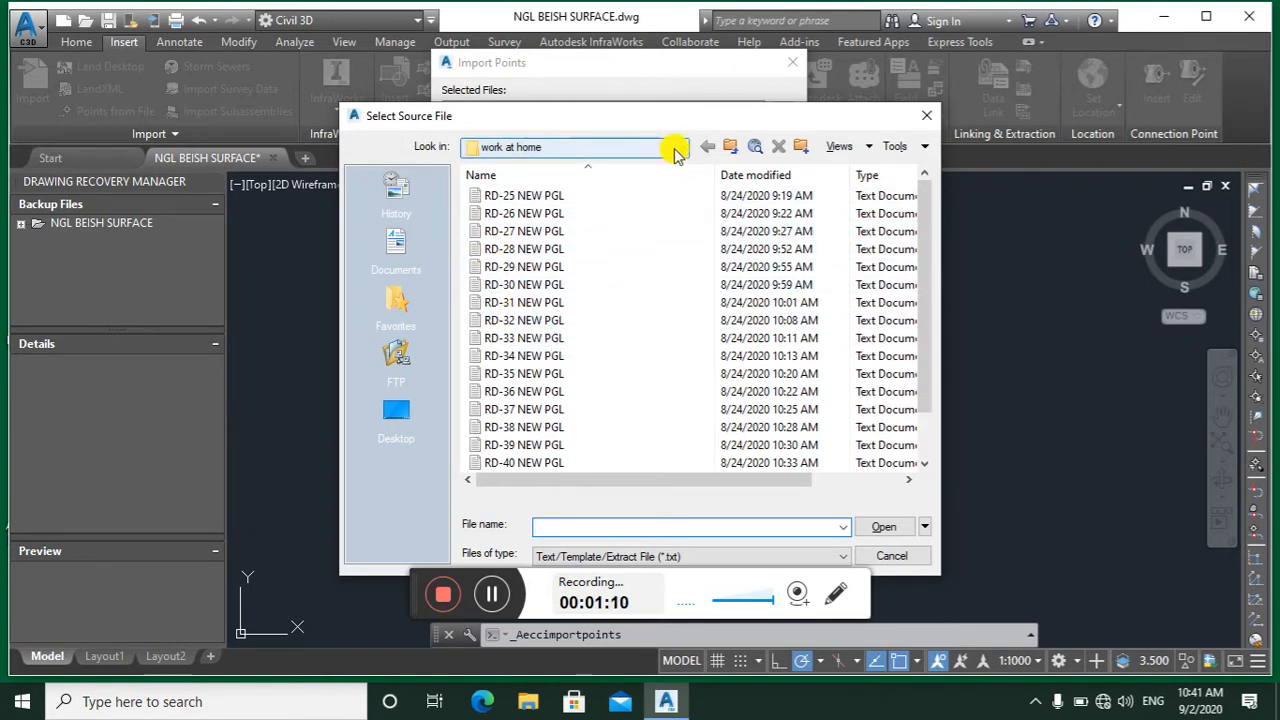
left_click(678, 148)
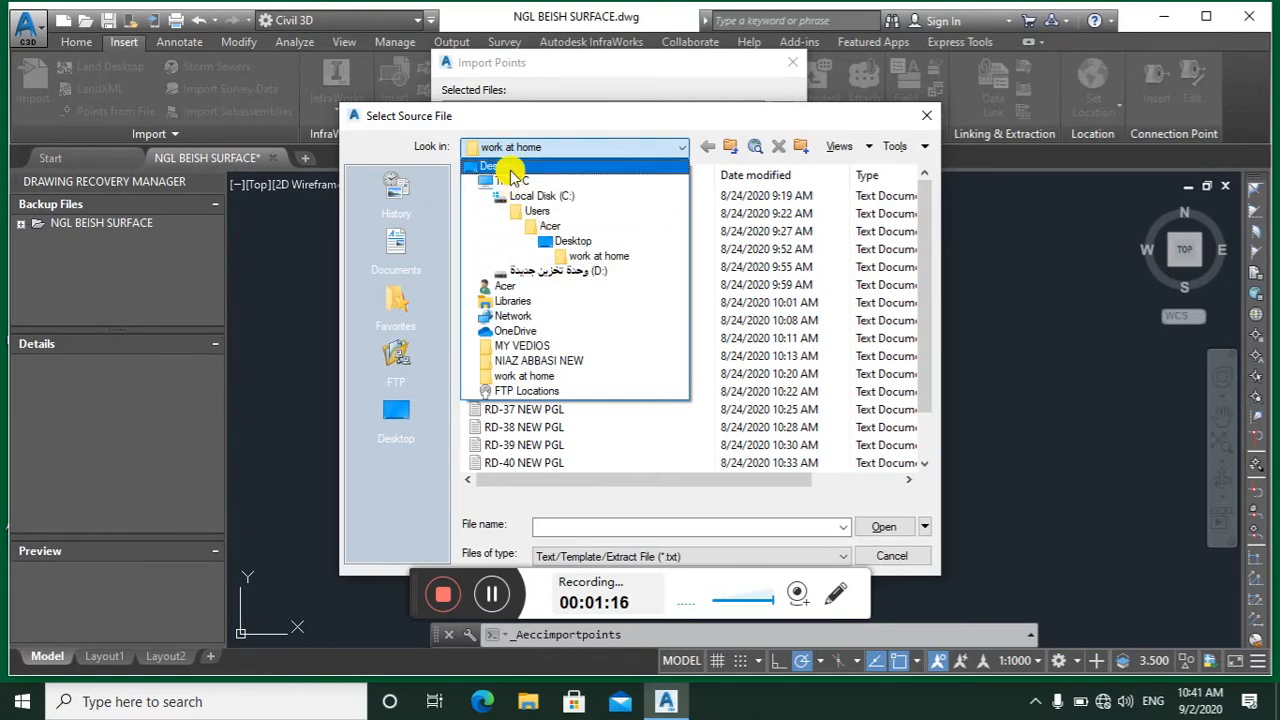
left_click(511, 168)
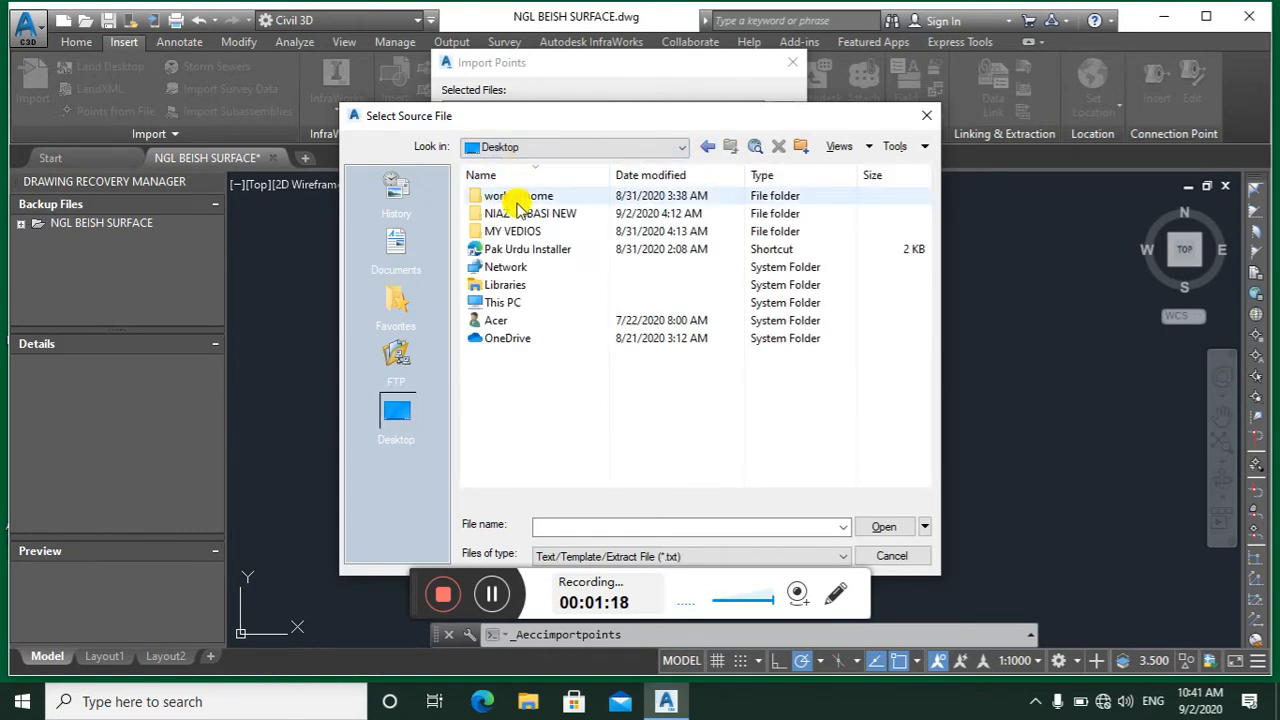
double_click(525, 197)
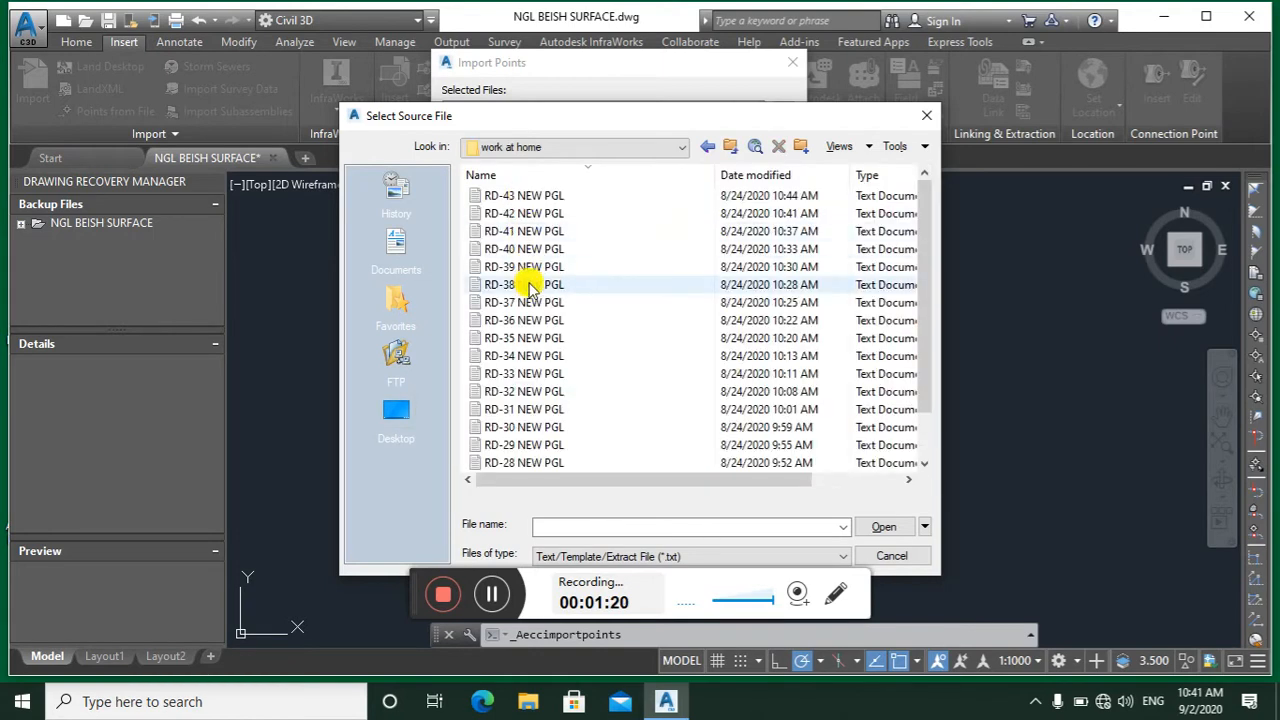
scroll(588, 328, "down", 1)
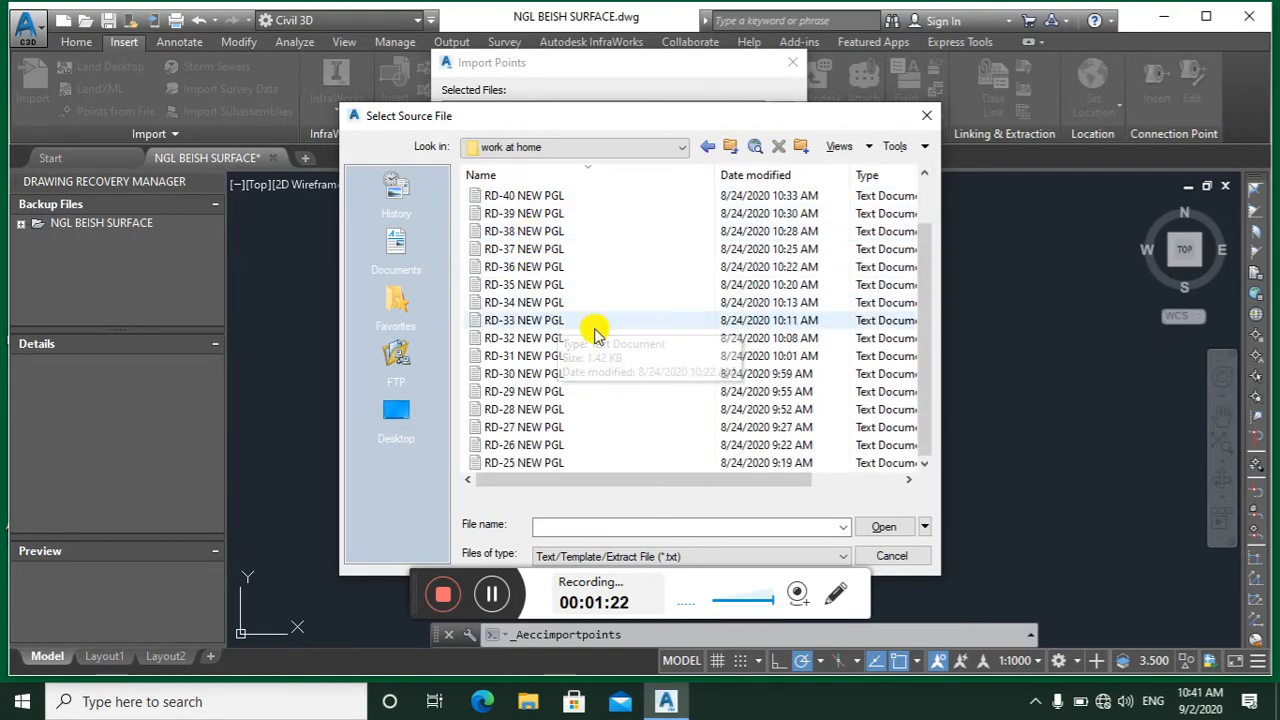
scroll(560, 280, "up", 1)
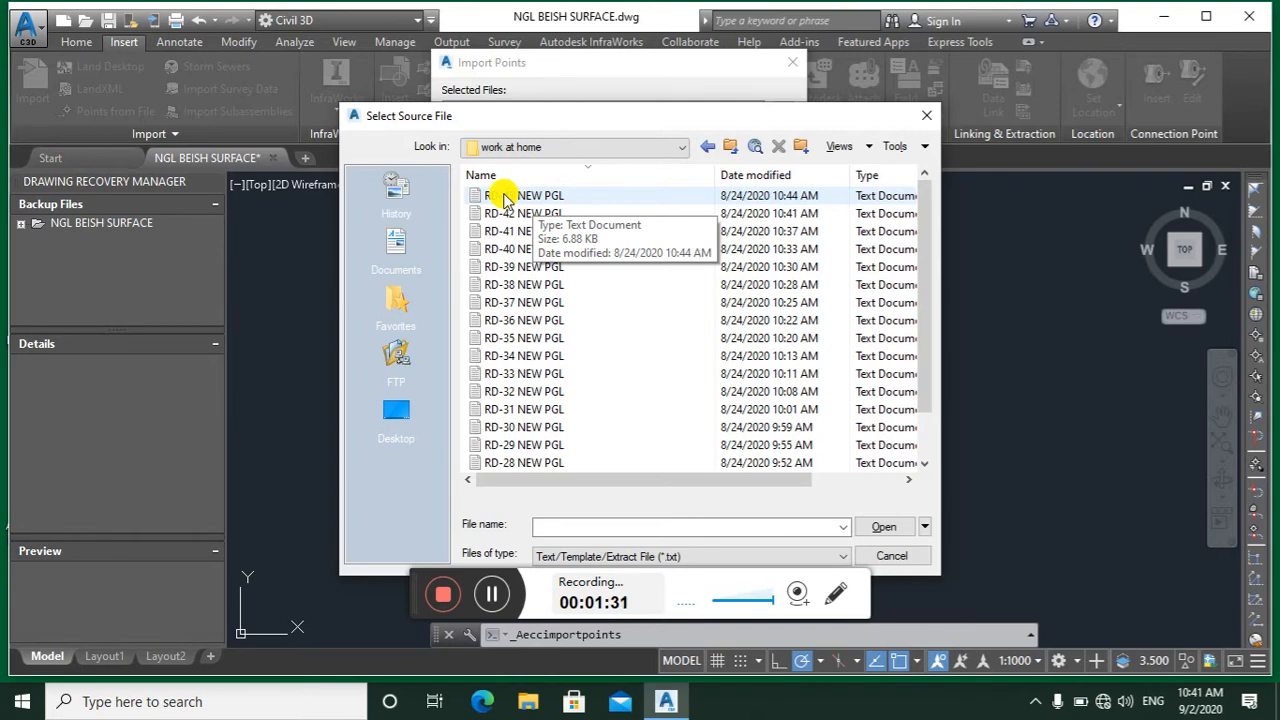
double_click(505, 196)
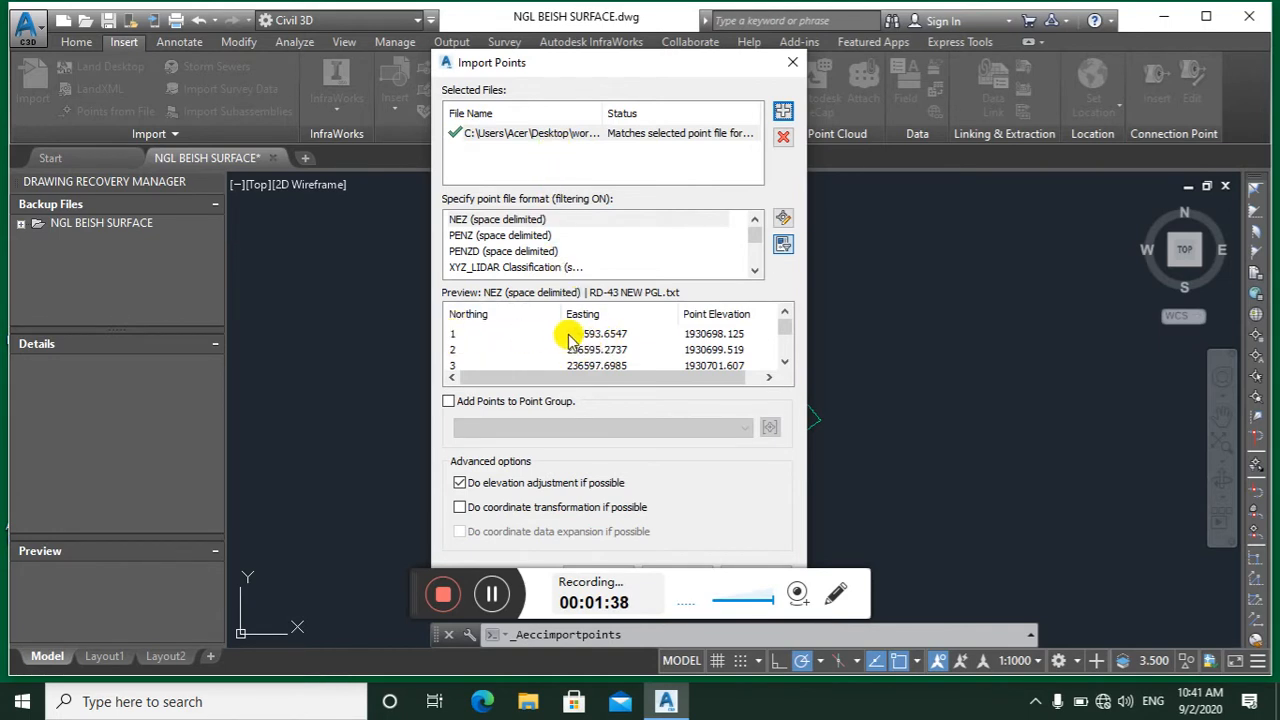
Step: Choose the PENZD (space delimited) point file format and import the points into the drawing
scroll(720, 366, "down", 6)
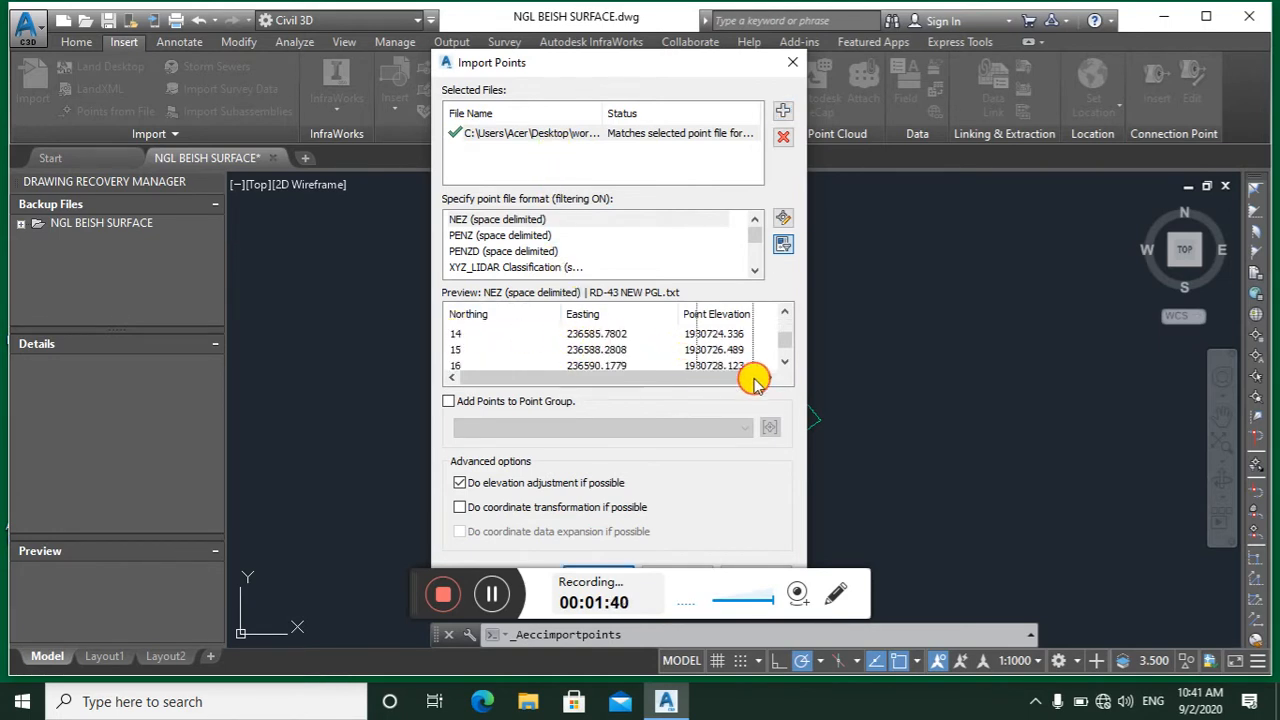
left_click(476, 251)
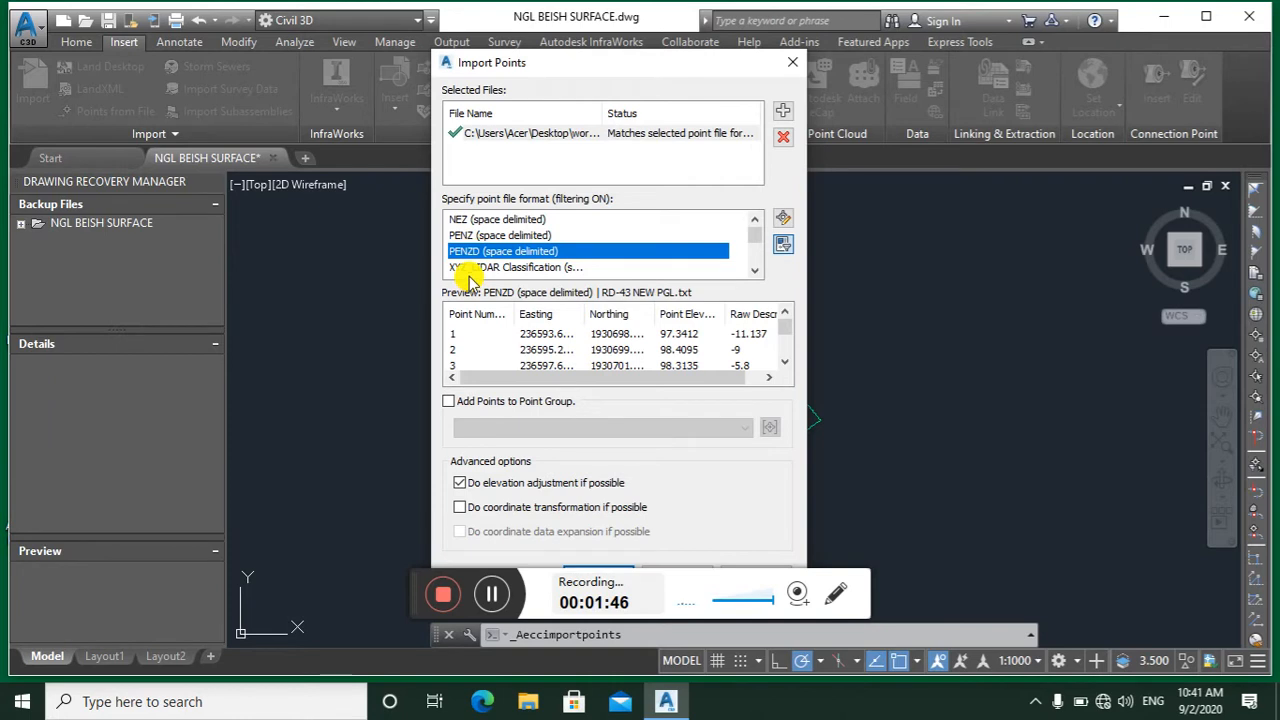
left_click(733, 386)
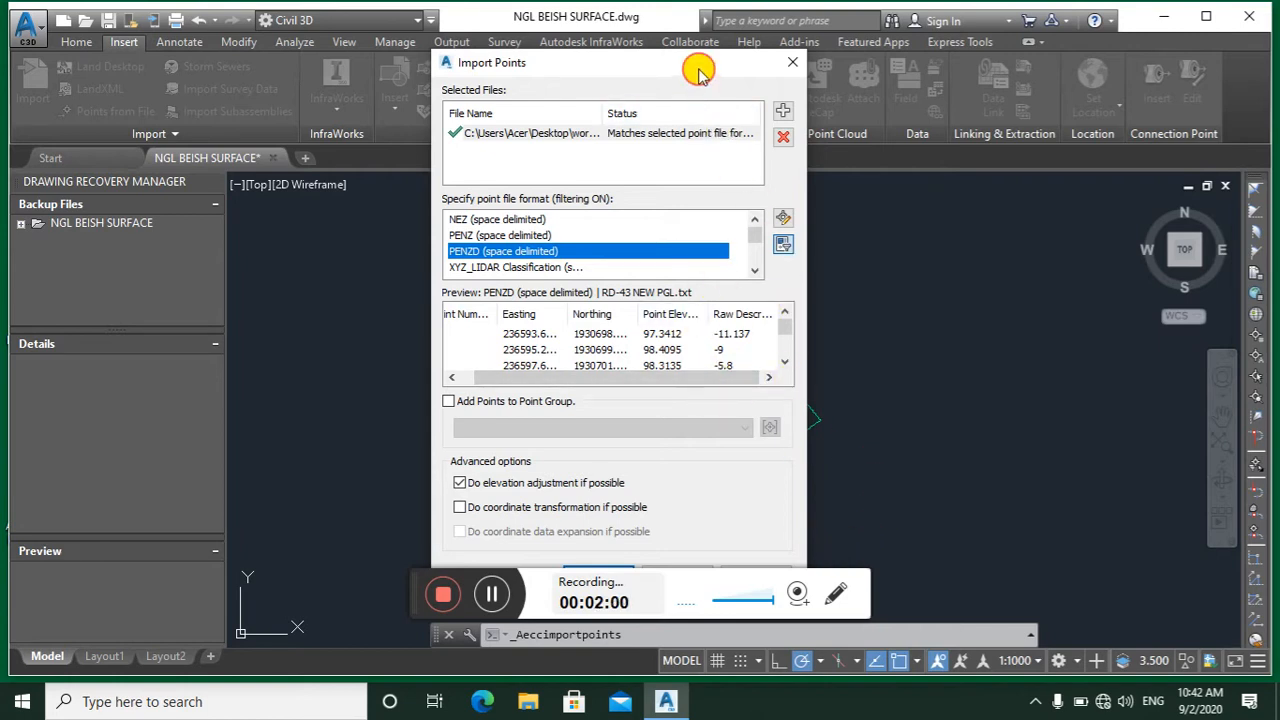
left_click_drag(698, 68, 694, 38)
left_click(592, 544)
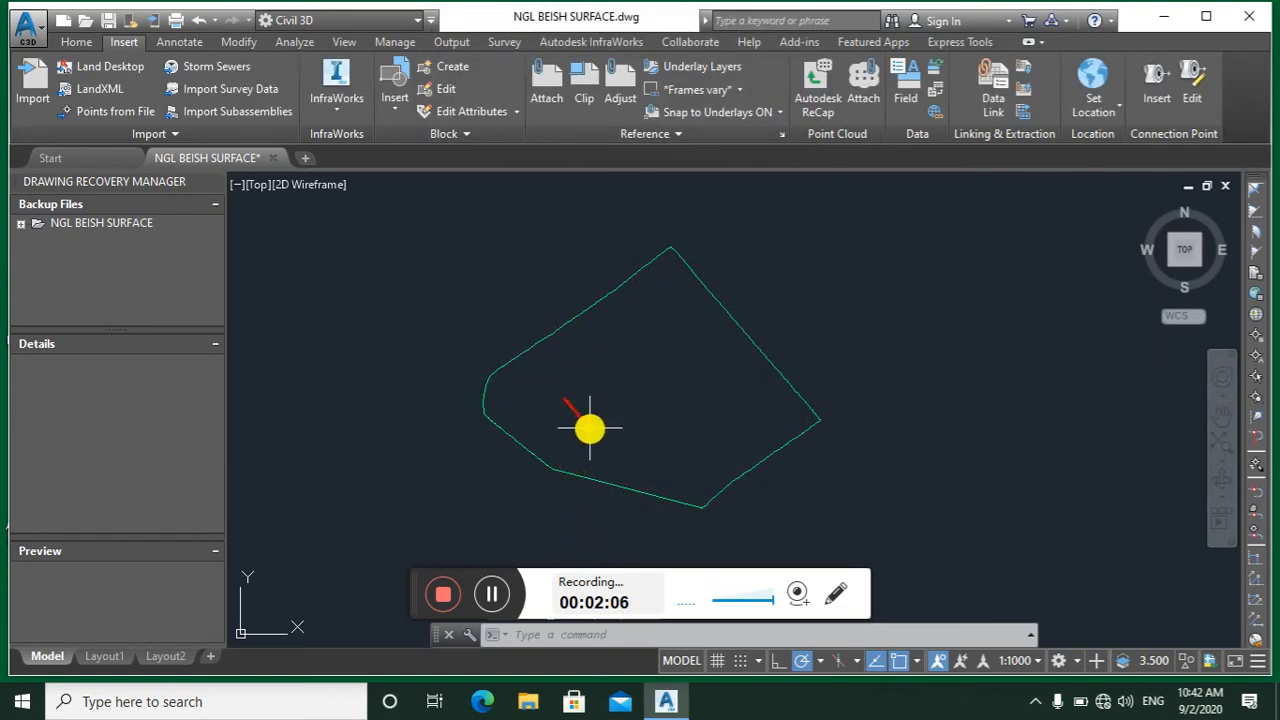
Step: Assign elevations from the NGL BJHC surface to all the imported COGO points
scroll(587, 427, "up", 8)
scroll(595, 422, "down", 8)
scroll(580, 420, "up", 7)
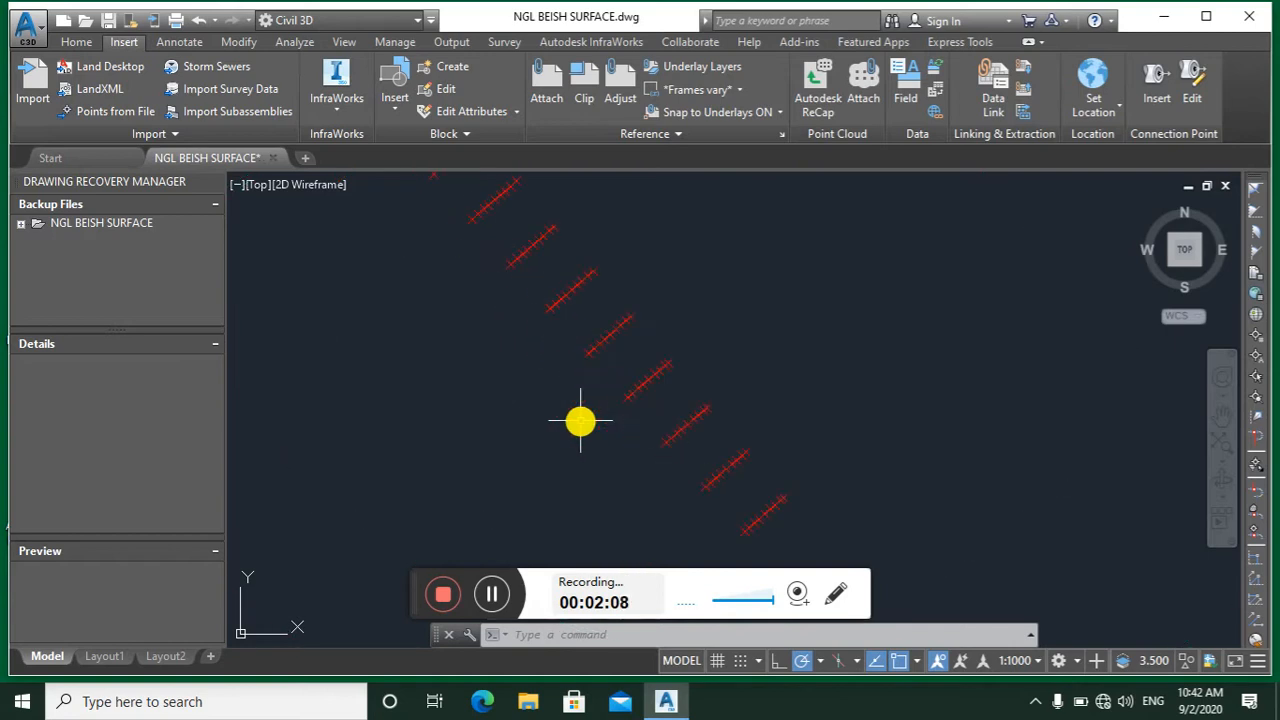
scroll(579, 421, "down", 1)
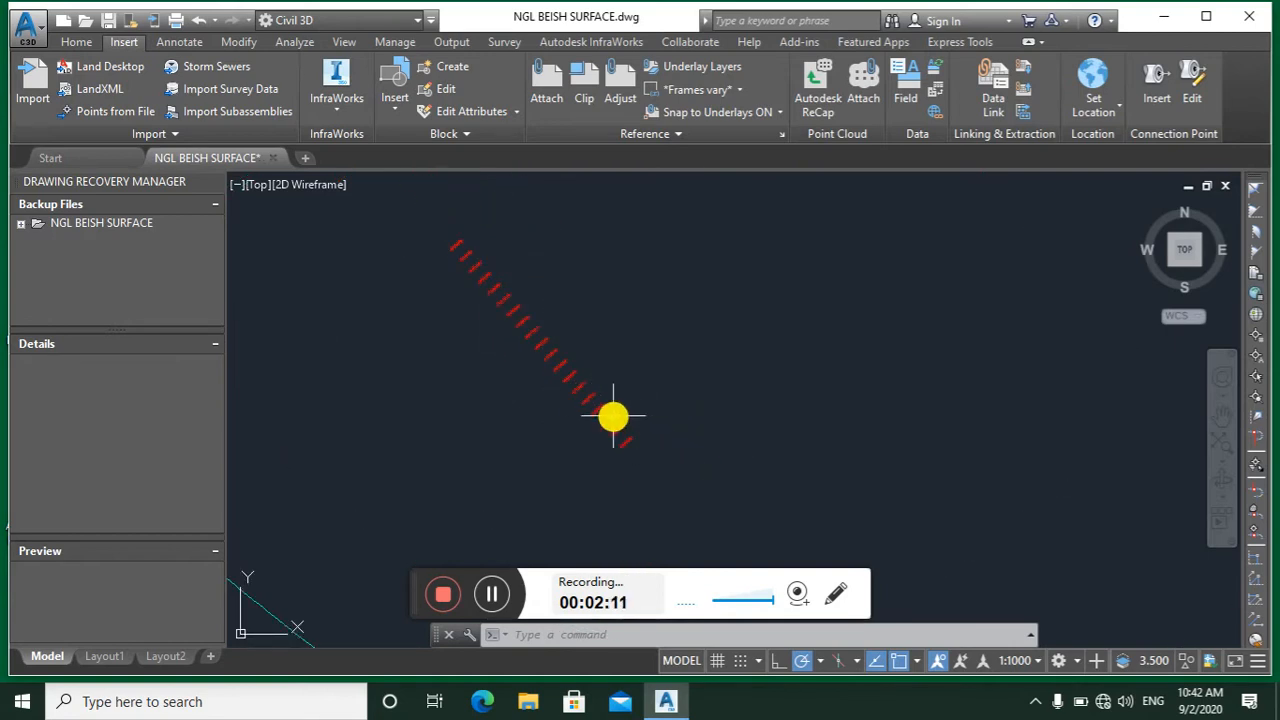
scroll(614, 434, "down", 8)
scroll(614, 434, "up", 10)
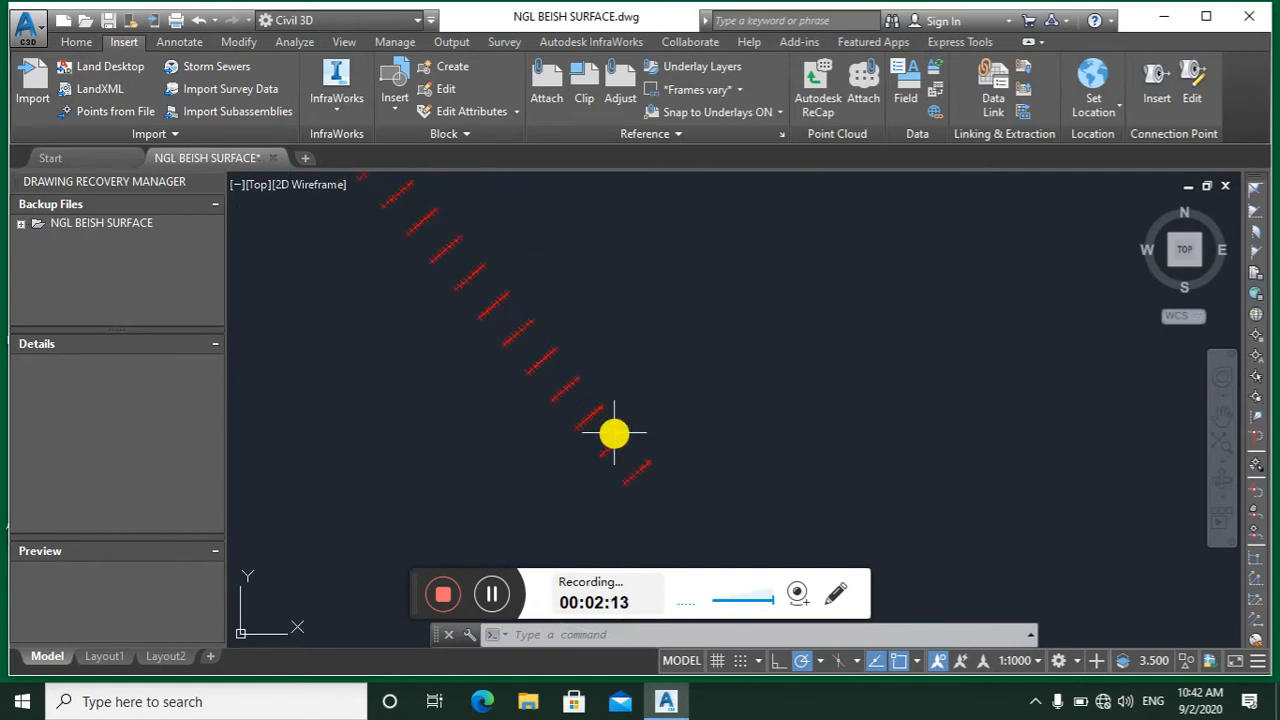
scroll(645, 458, "up", 3)
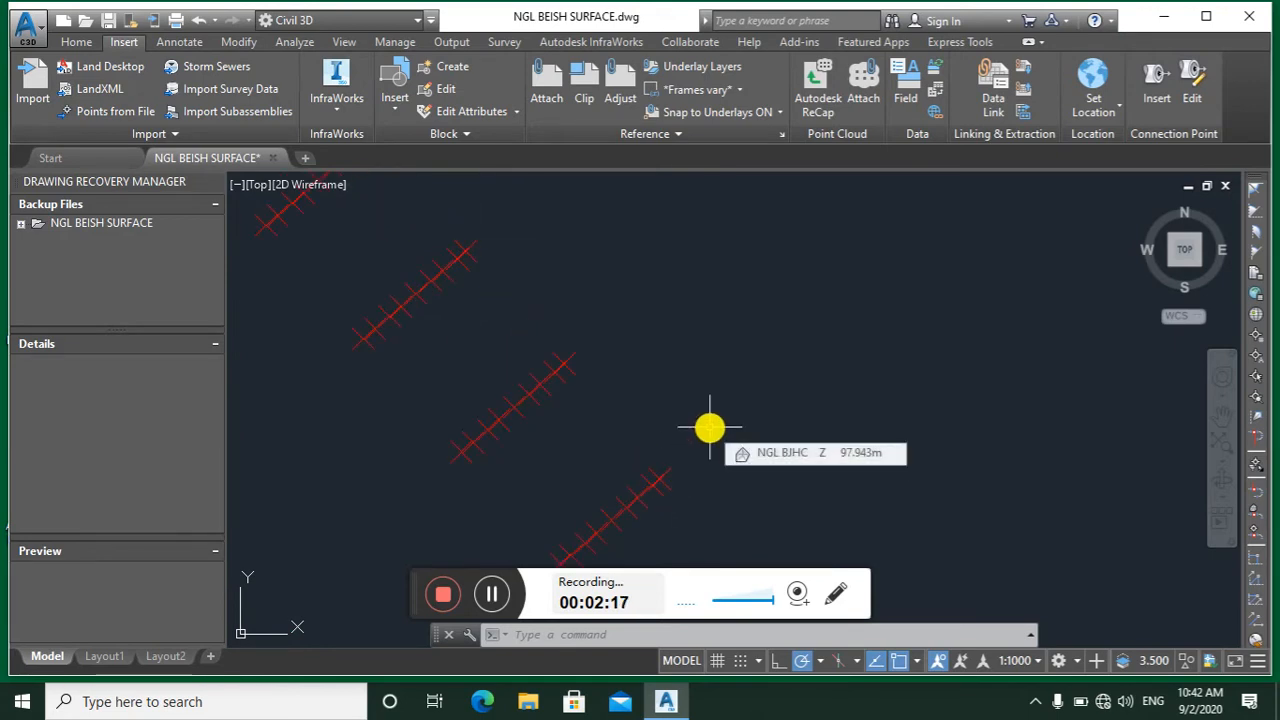
left_click(663, 482)
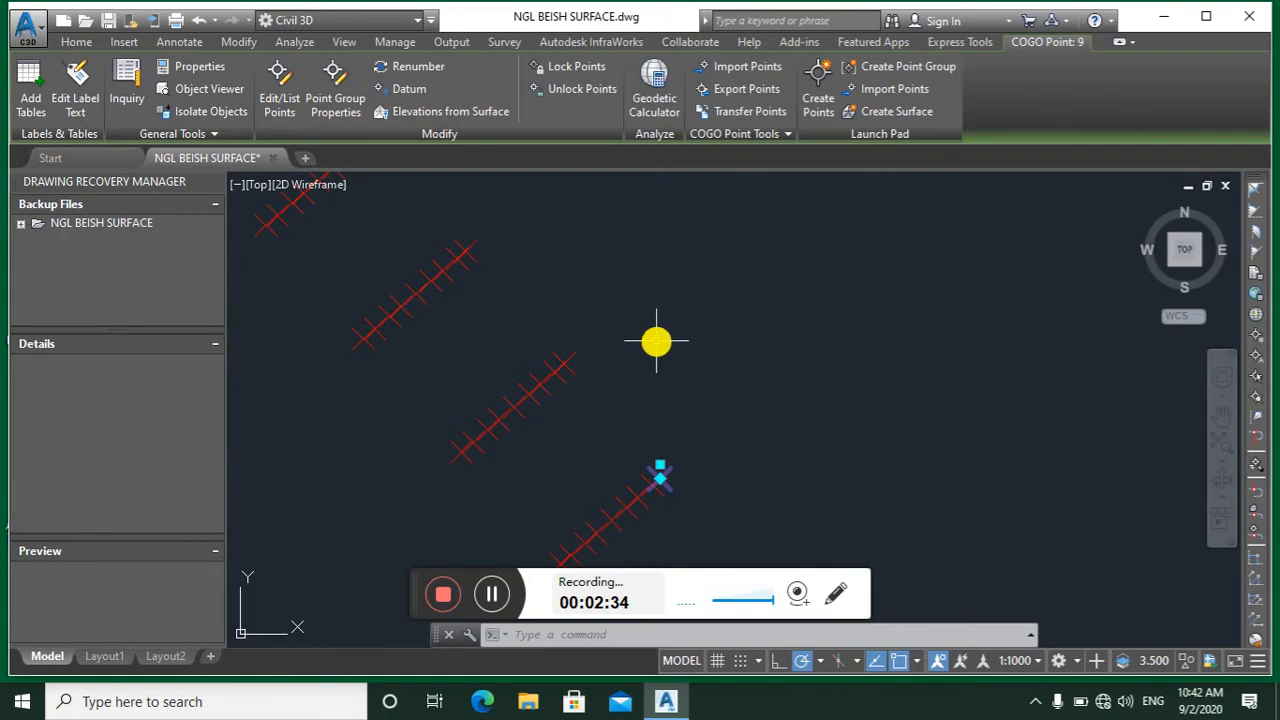
mouse_move(642, 331)
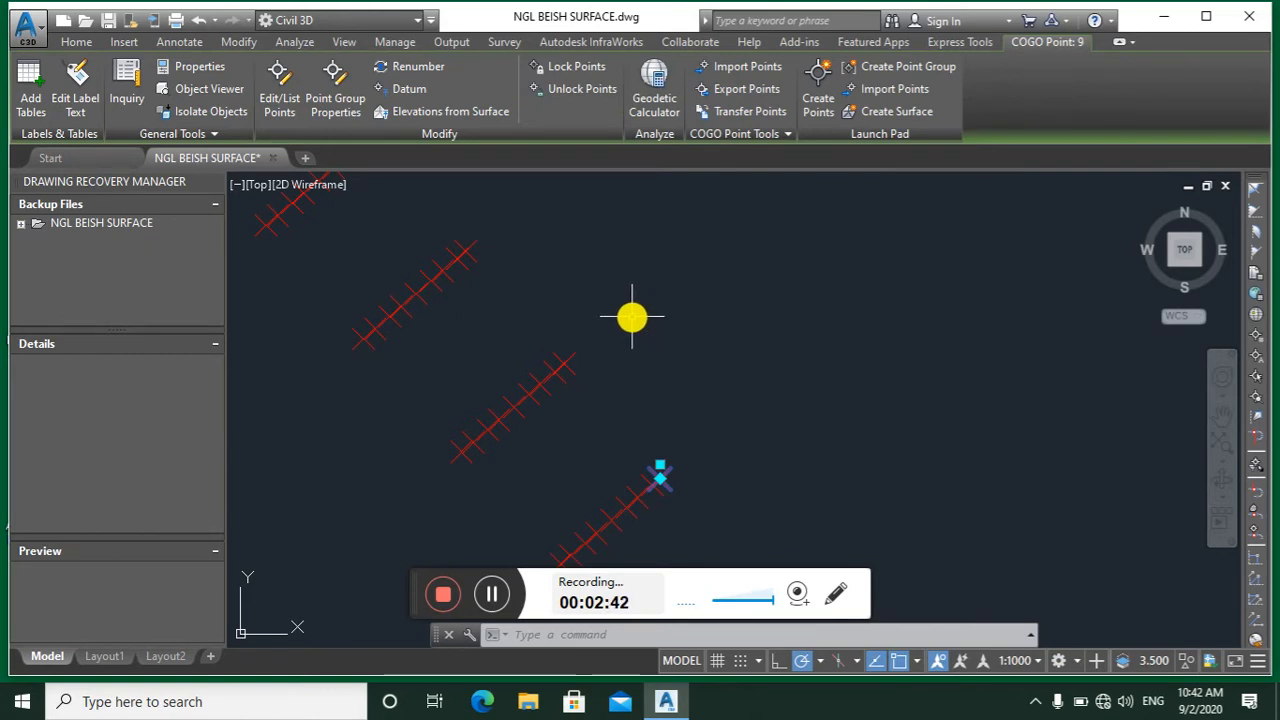
left_click(426, 113)
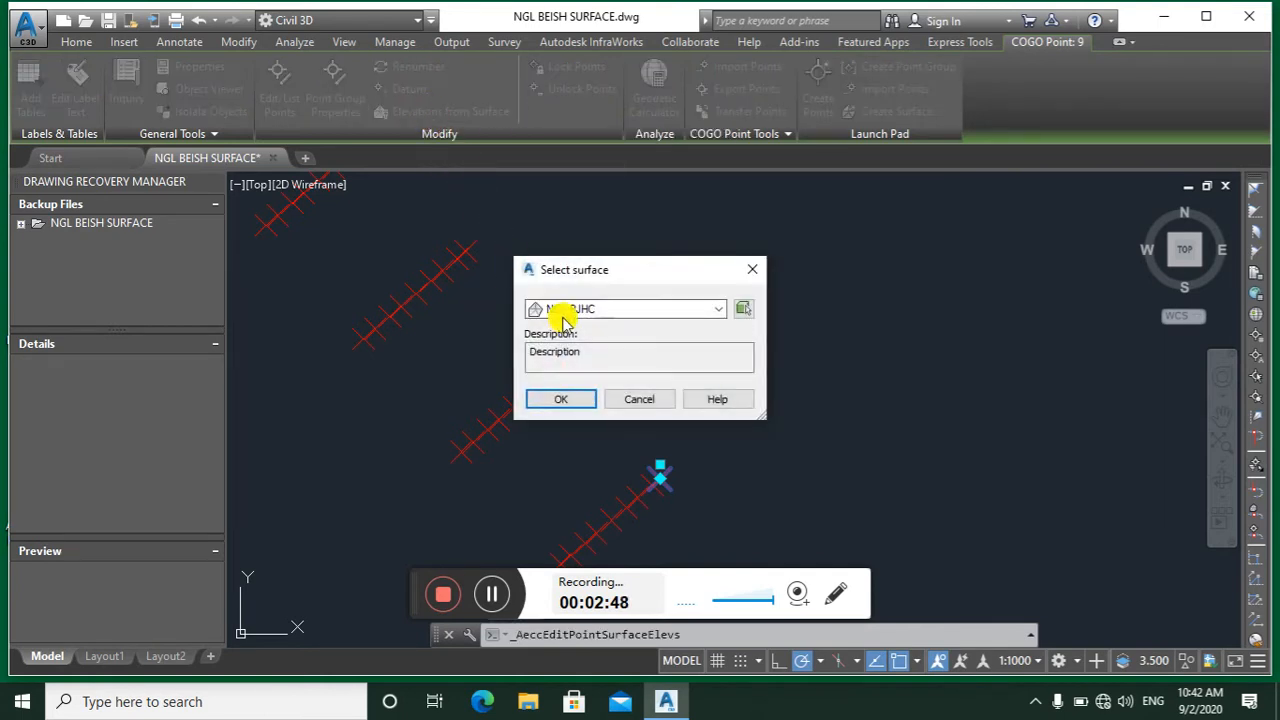
left_click(719, 309)
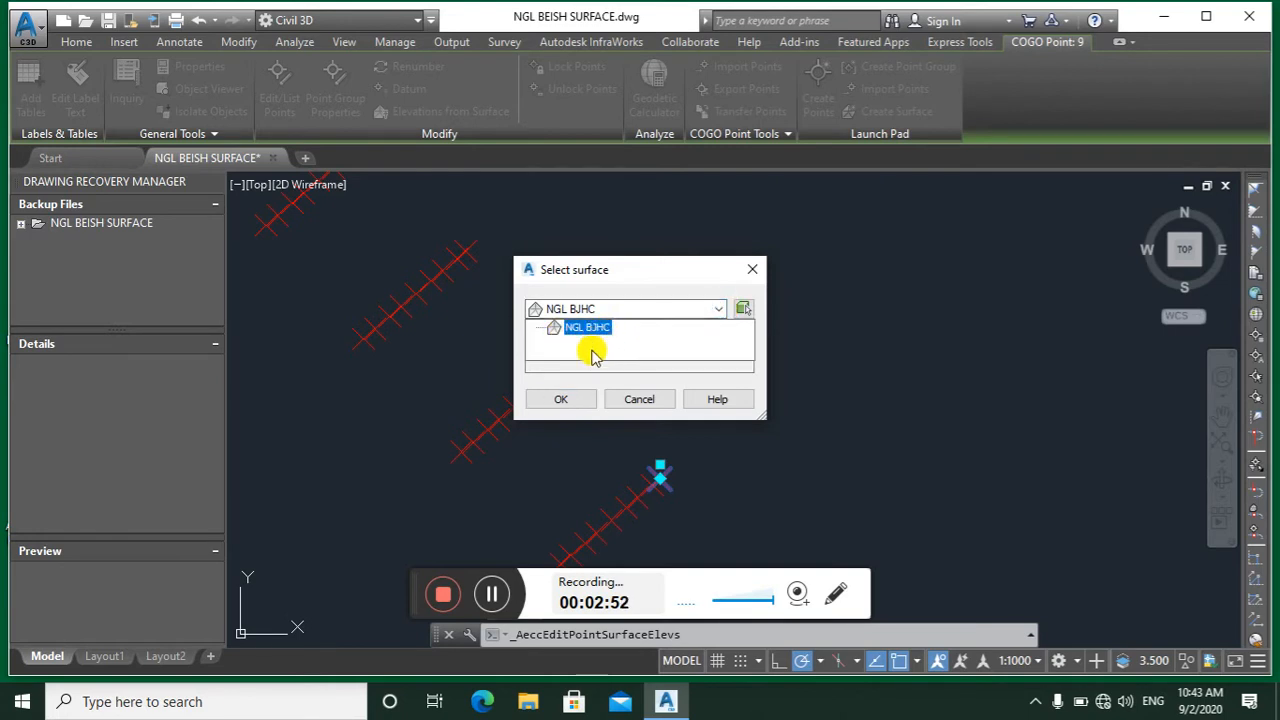
left_click(562, 399)
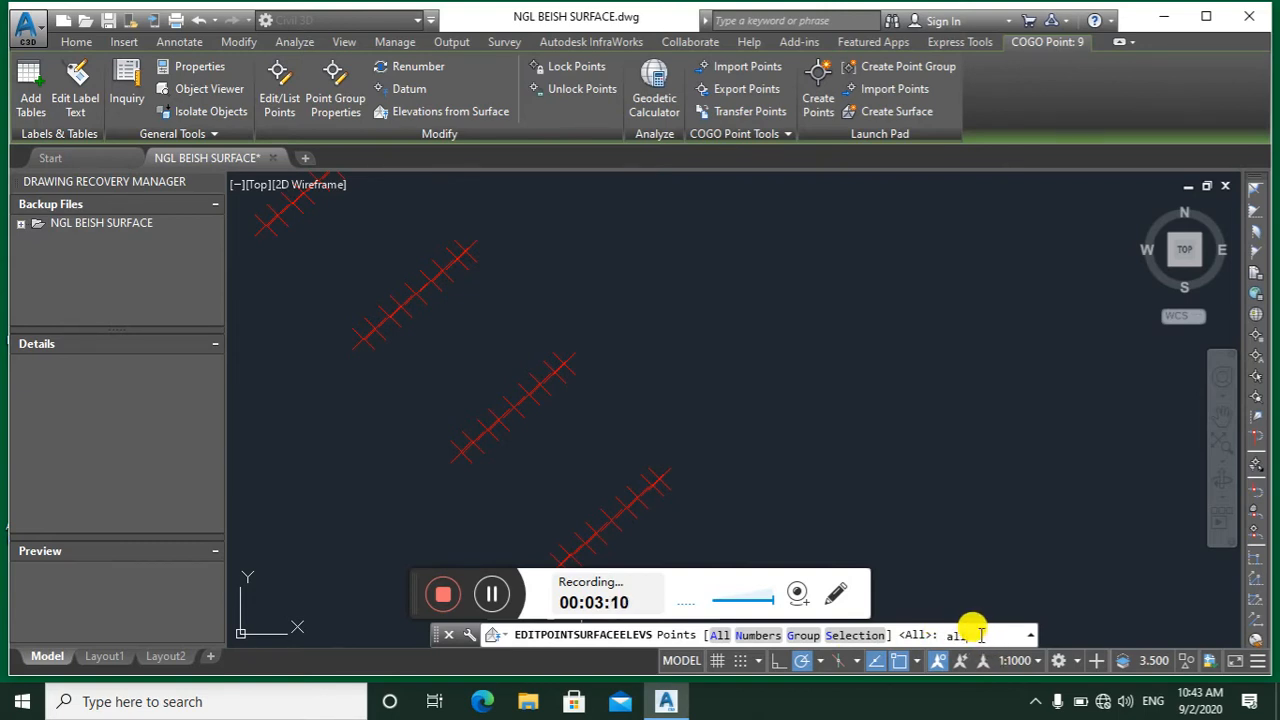
key("Return")
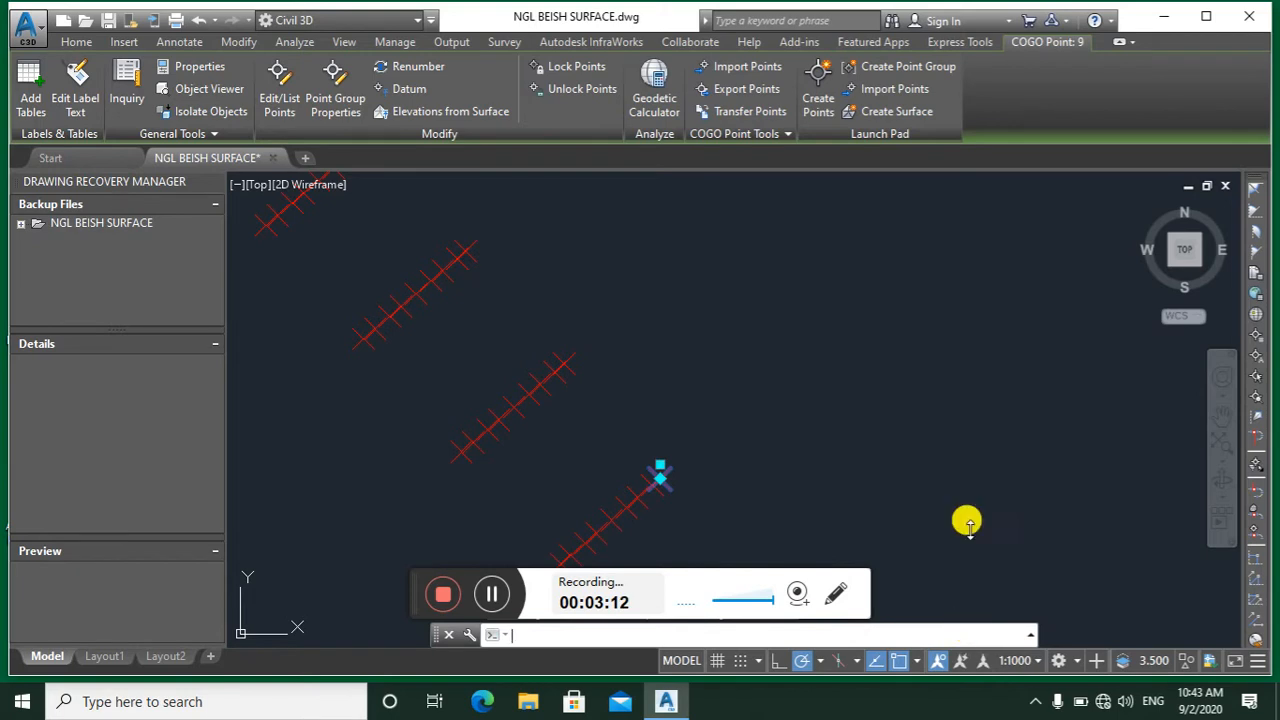
Step: Export the points in Autodesk Uploadable File format to a CSV file named rd 43 on the Desktop
left_click(745, 90)
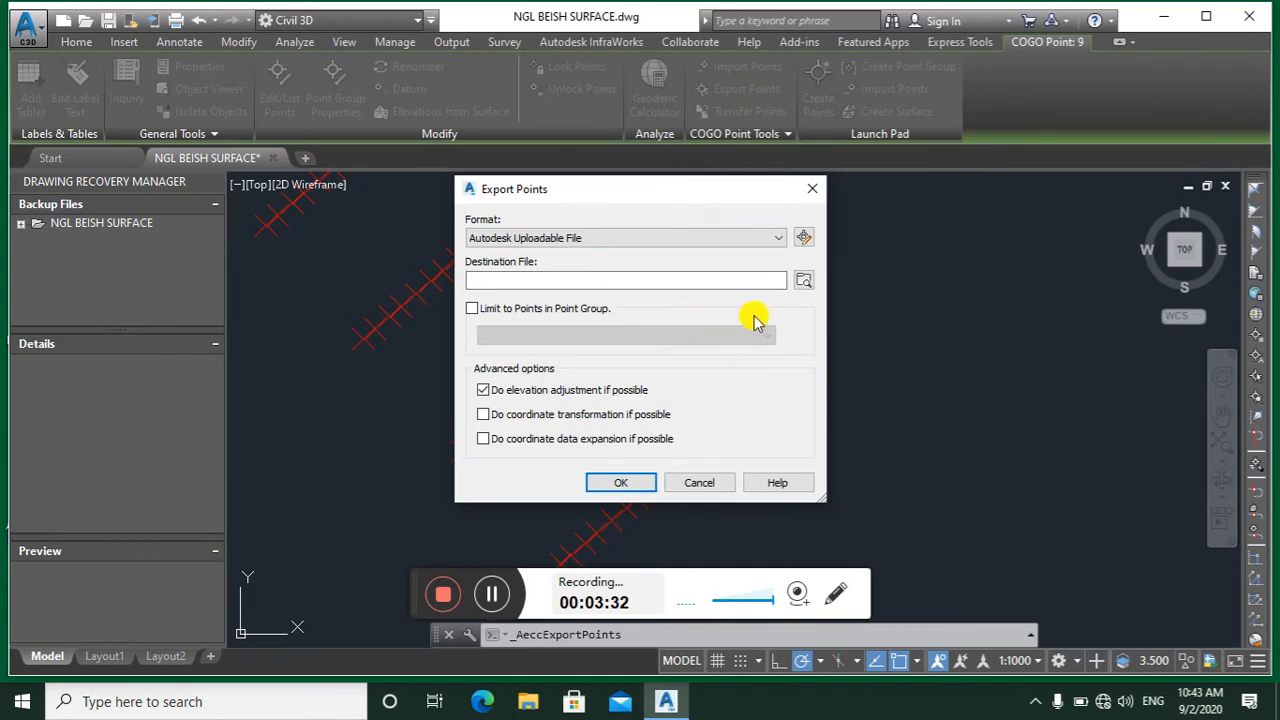
left_click(803, 280)
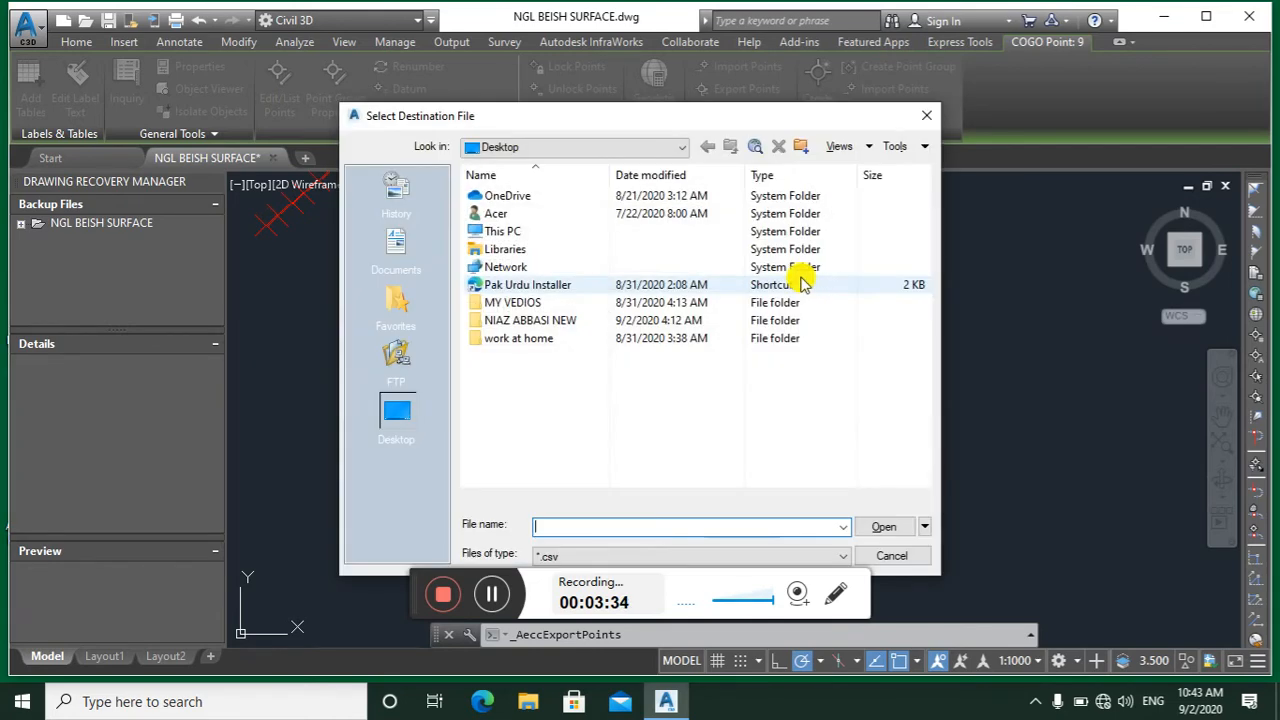
left_click(552, 527)
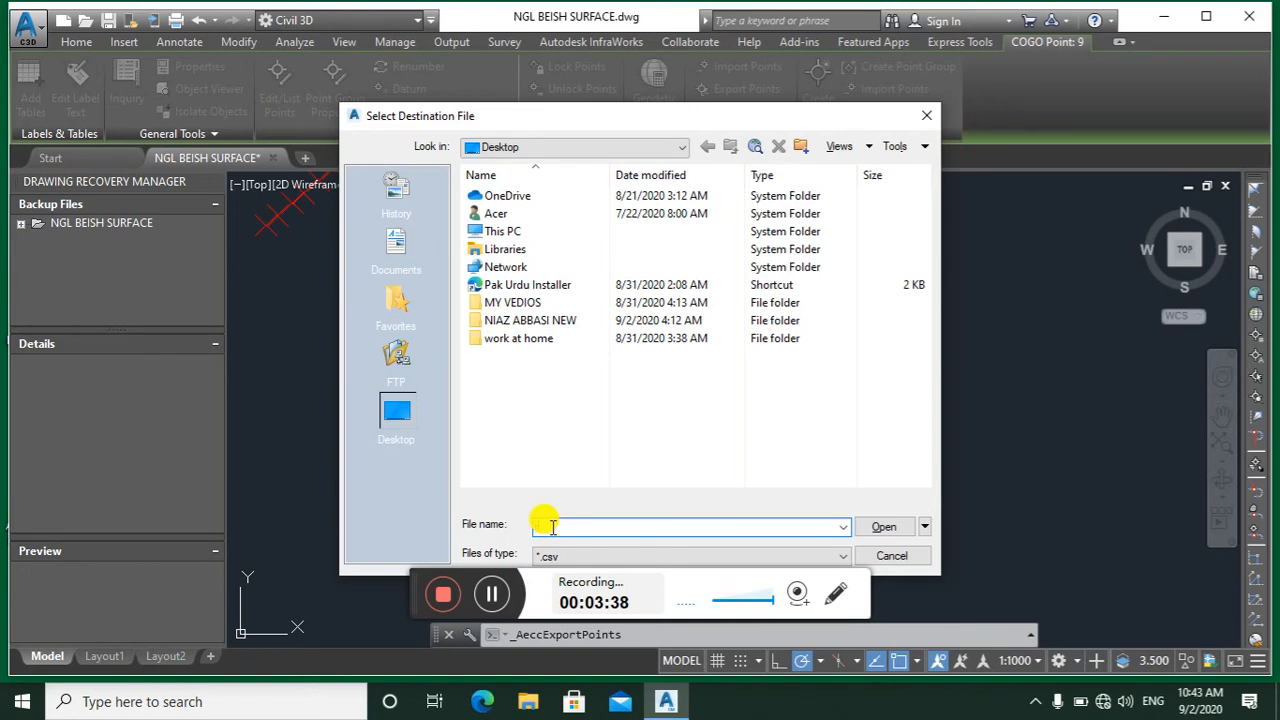
type("n")
key("BackSpace")
type("n")
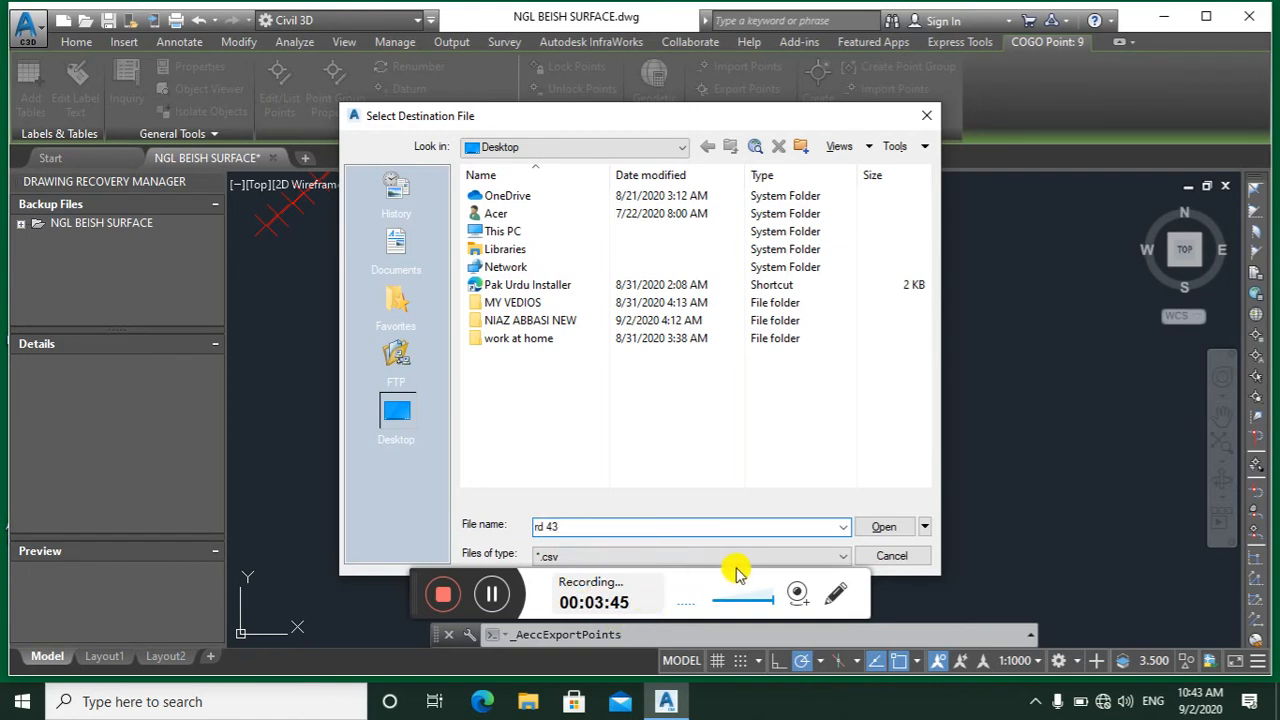
left_click(838, 558)
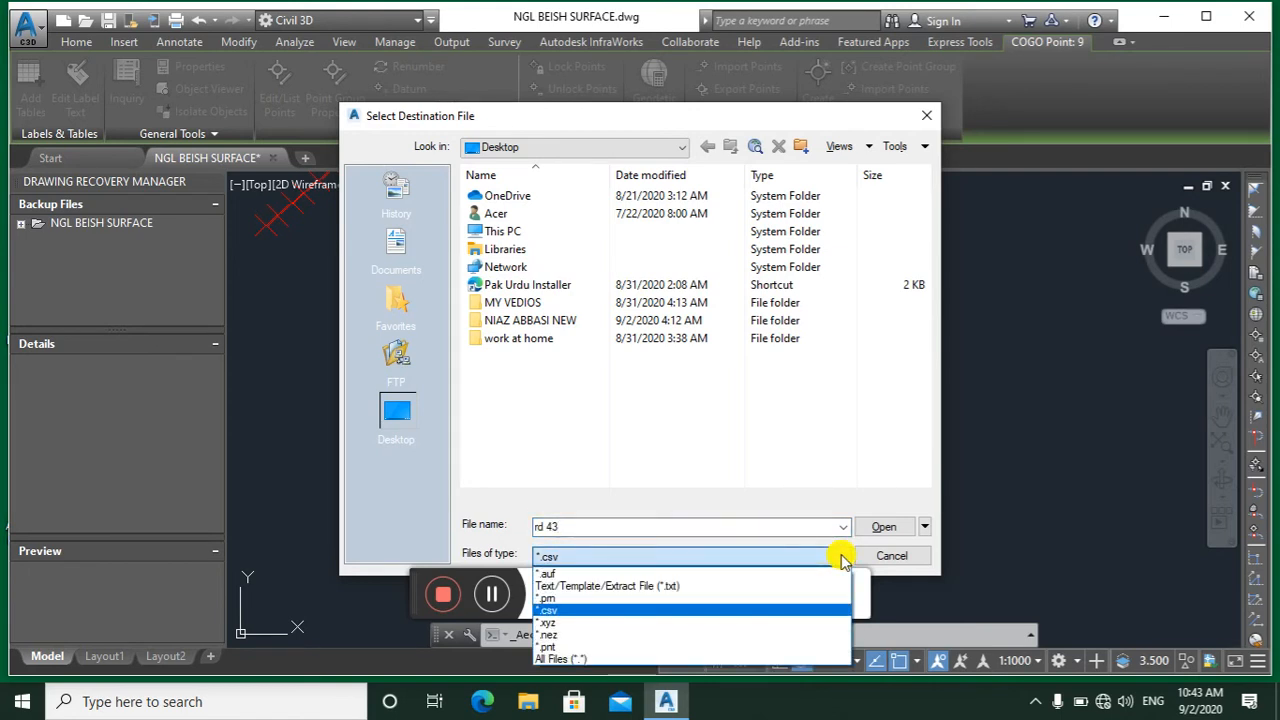
left_click(575, 610)
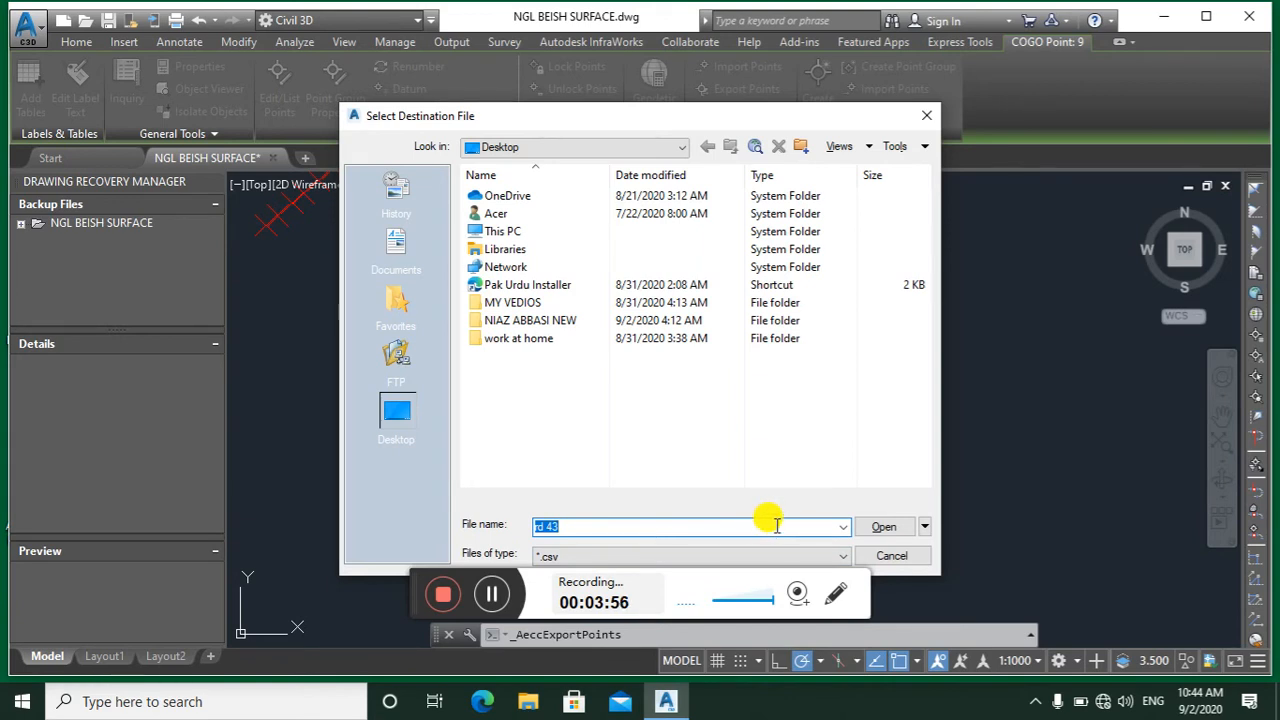
left_click(889, 532)
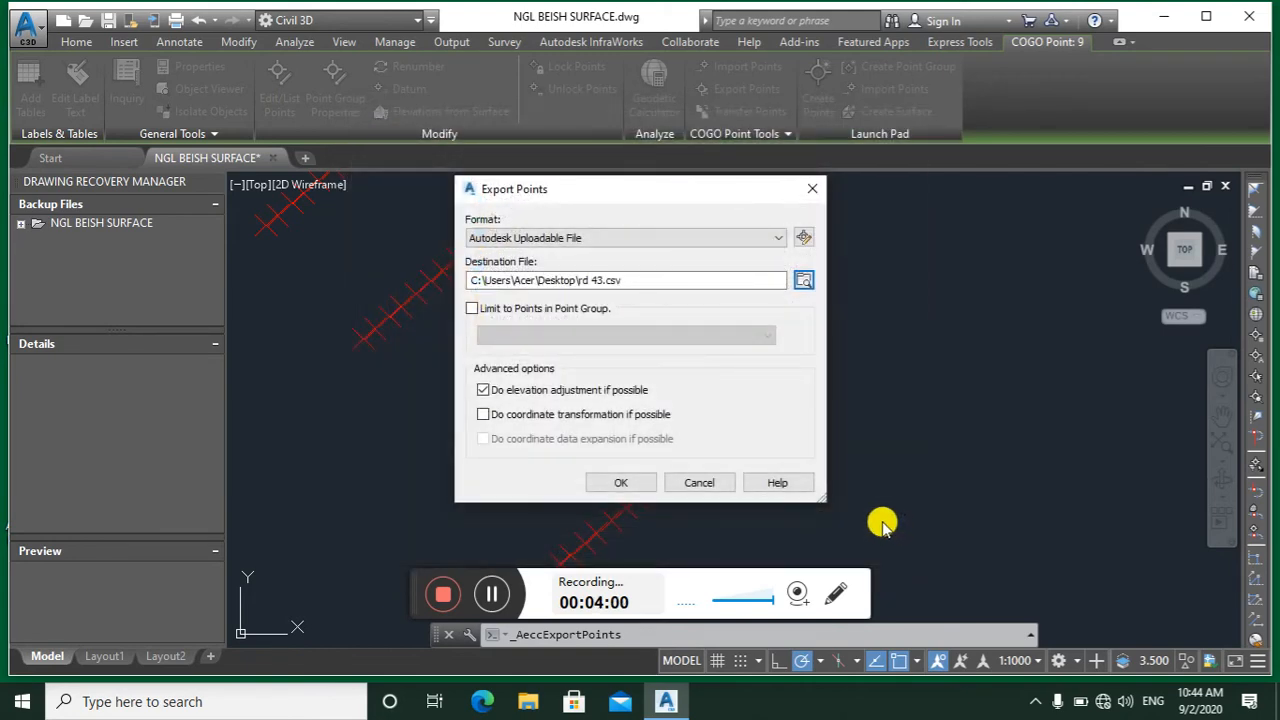
left_click(620, 483)
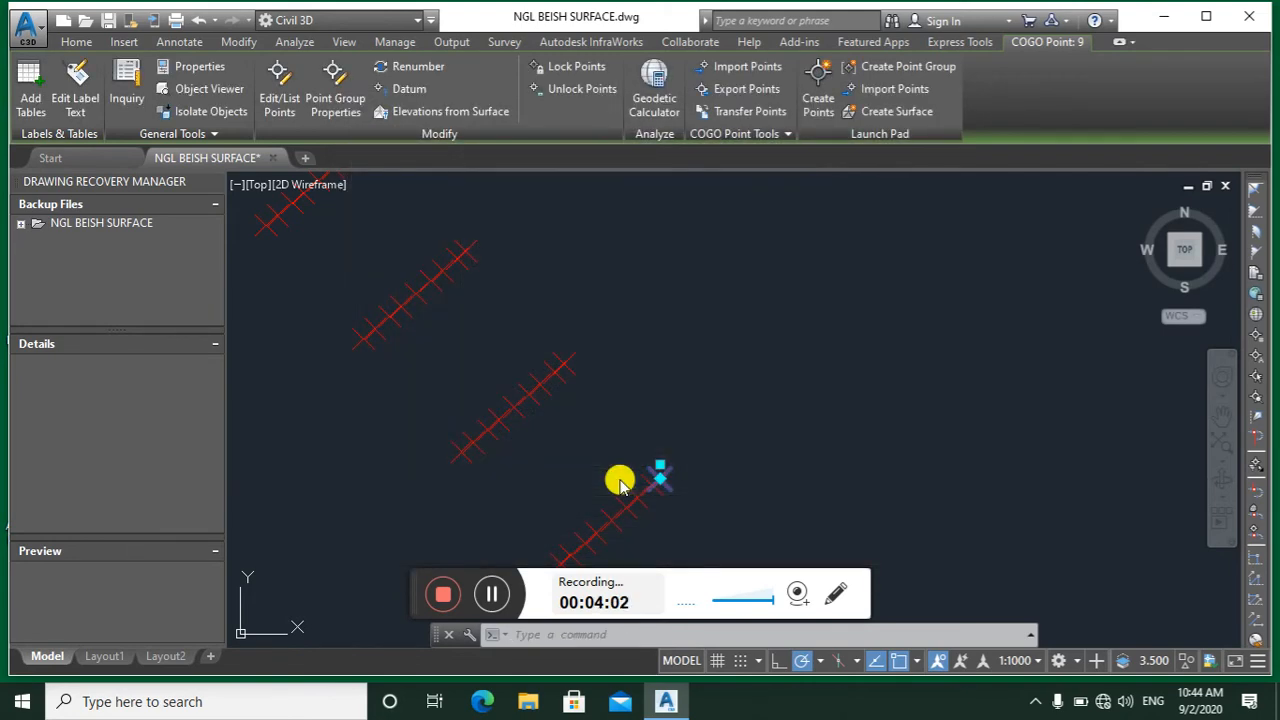
Step: Move the exported rd 43 file to a free area of the Windows desktop and open it in Excel
left_click(1162, 16)
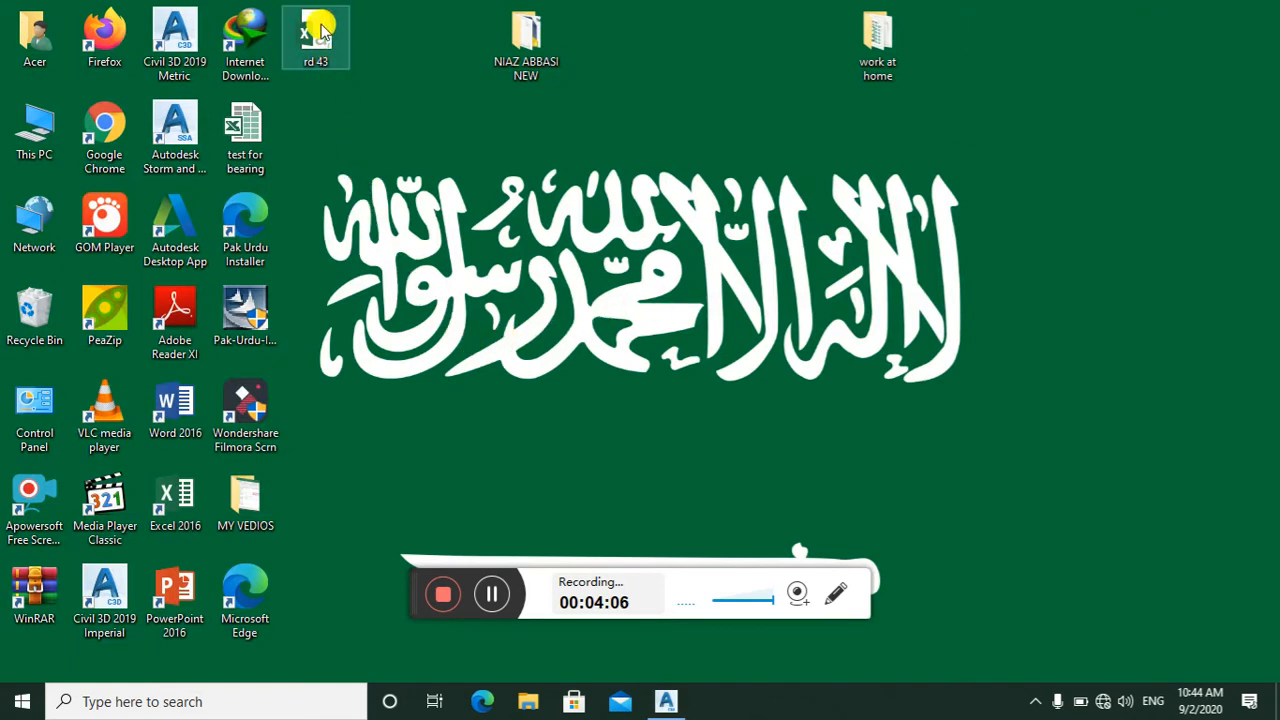
left_click_drag(660, 112, 665, 137)
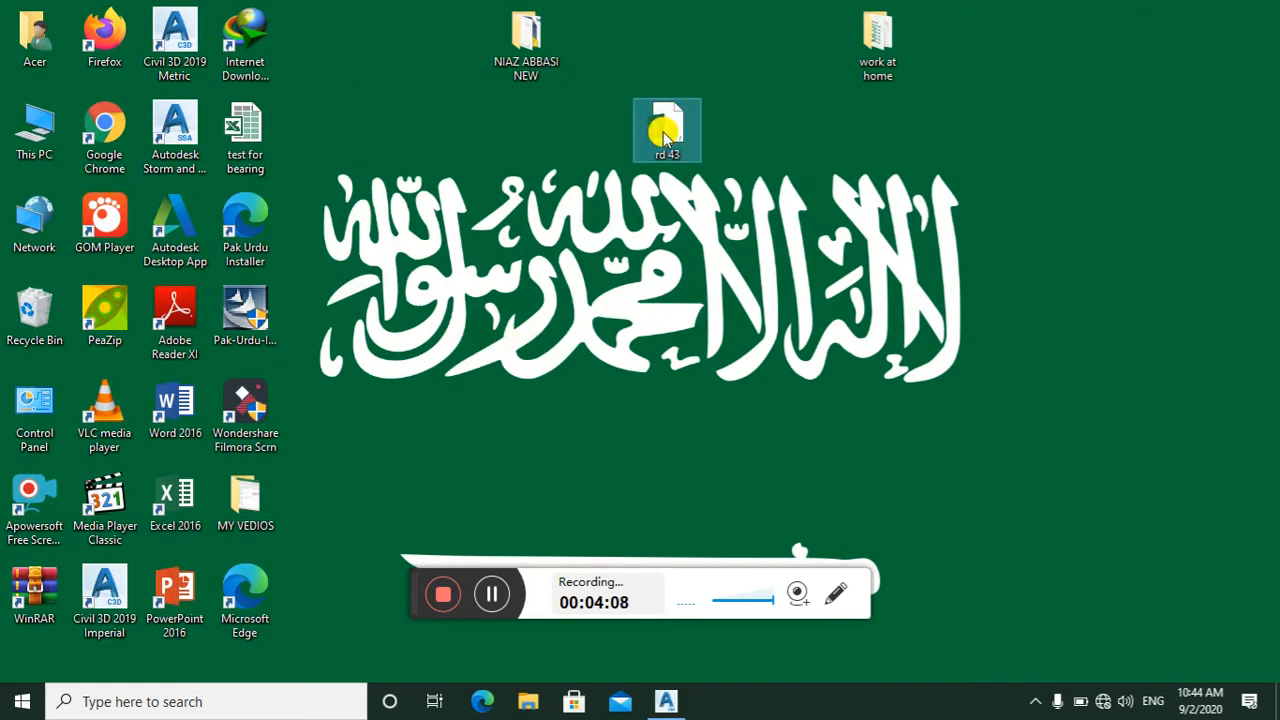
double_click(665, 137)
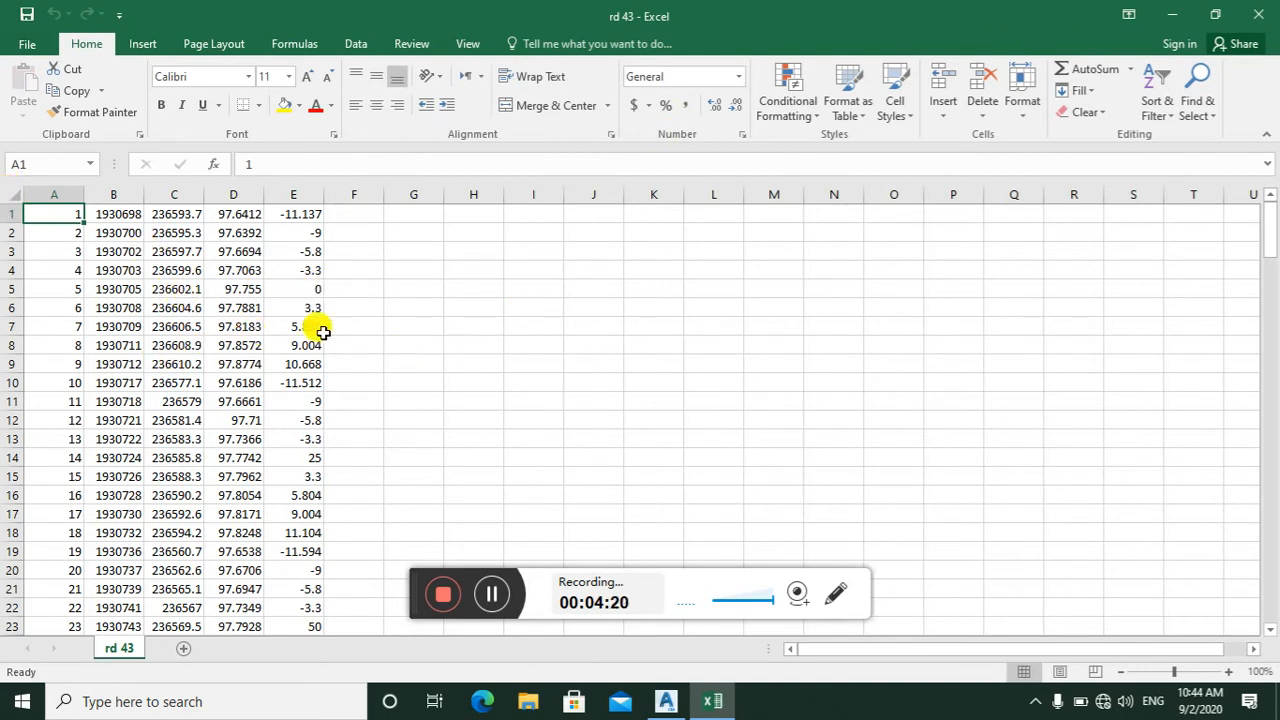
Step: Centre the whole sheet's contents horizontally and vertically, and widen columns B and C to show the full coordinates
left_click(15, 194)
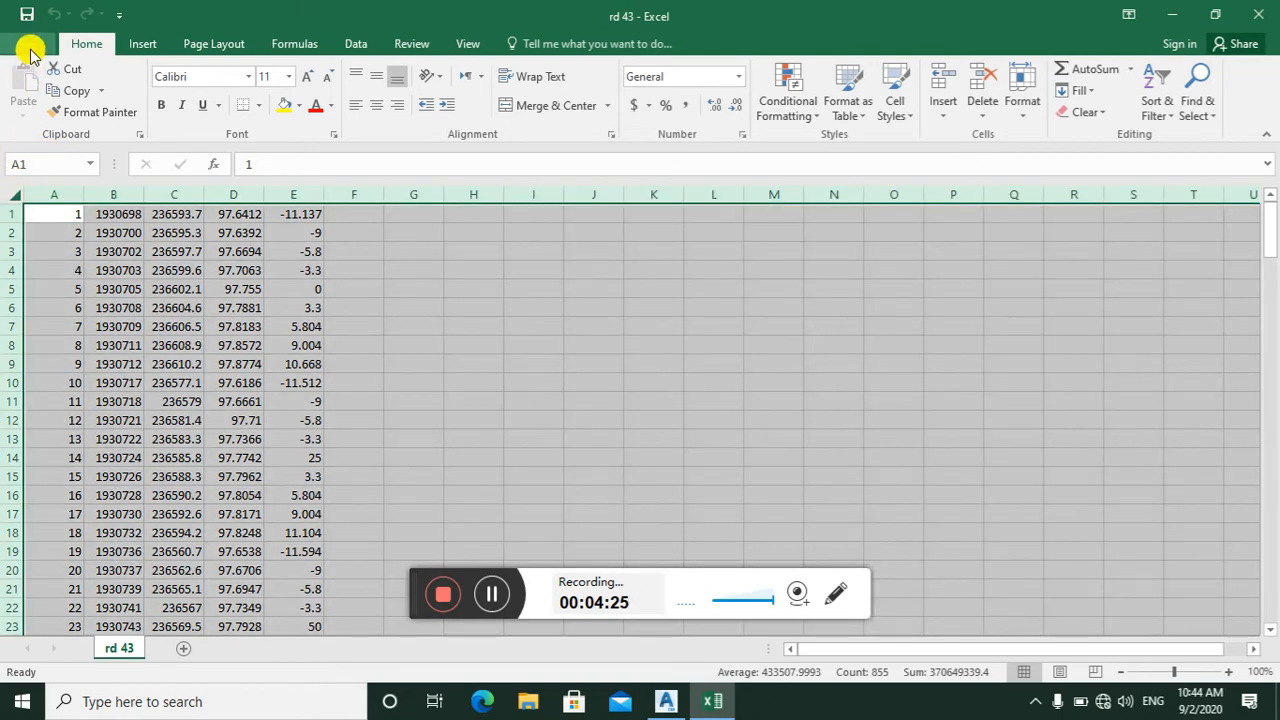
left_click(376, 105)
left_click(376, 77)
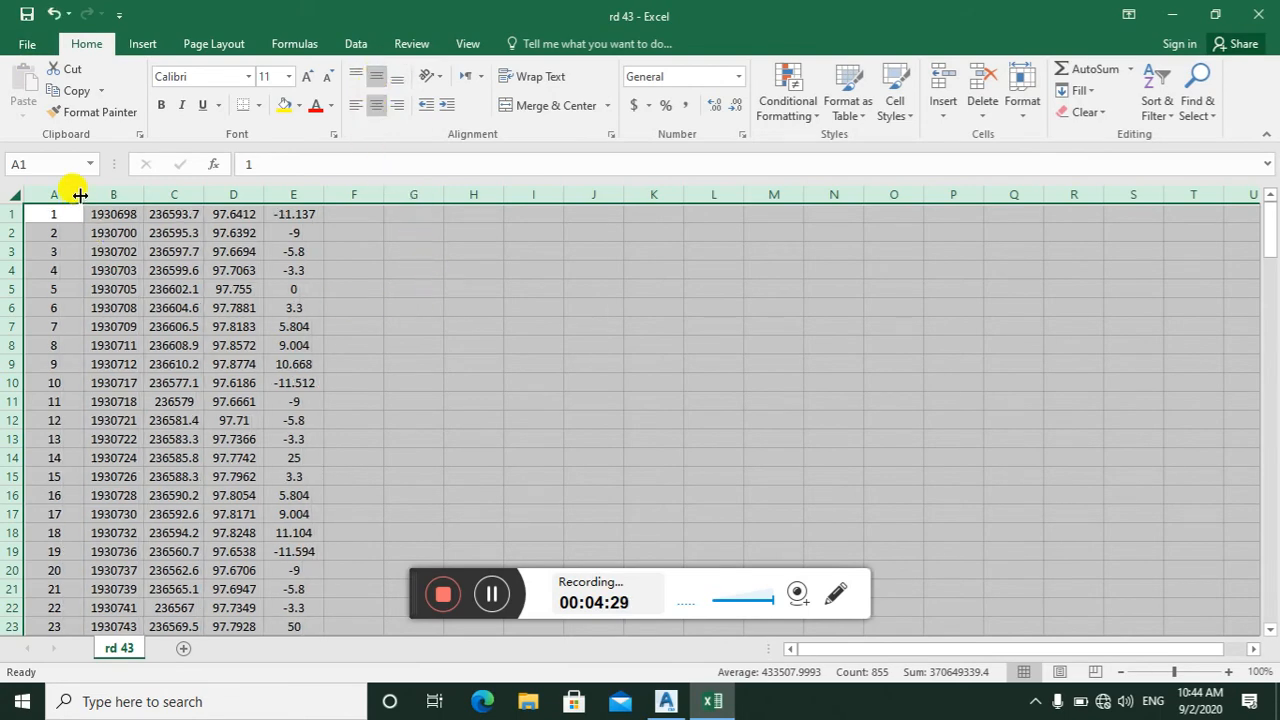
left_click(340, 268)
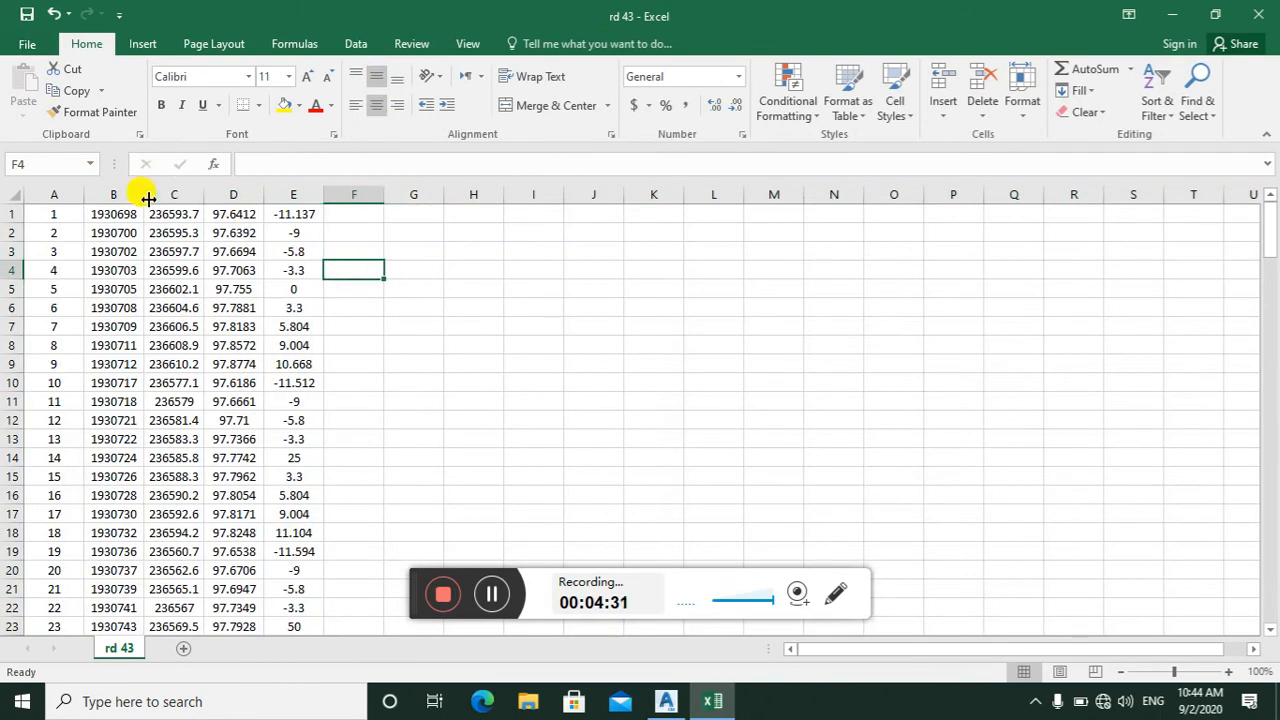
left_click_drag(144, 199, 249, 194)
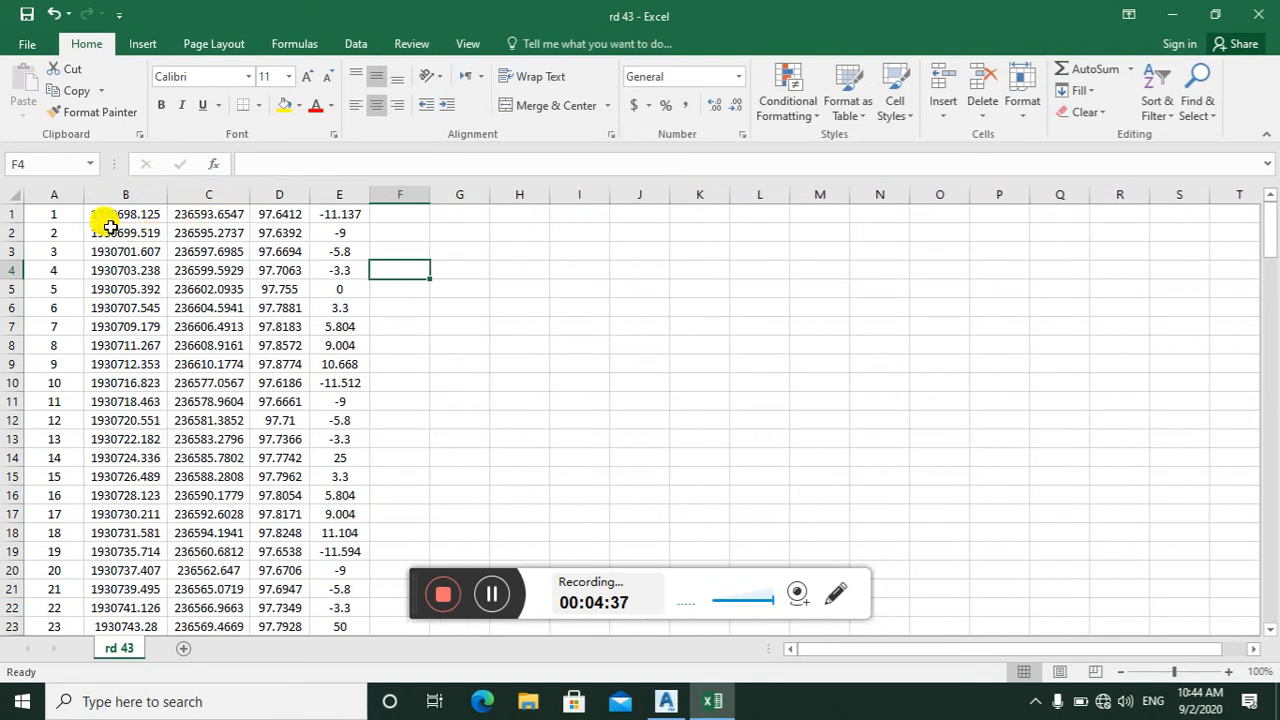
Step: Cut column C and insert it before column B to swap the two coordinate columns, and check the rows below
left_click(211, 193)
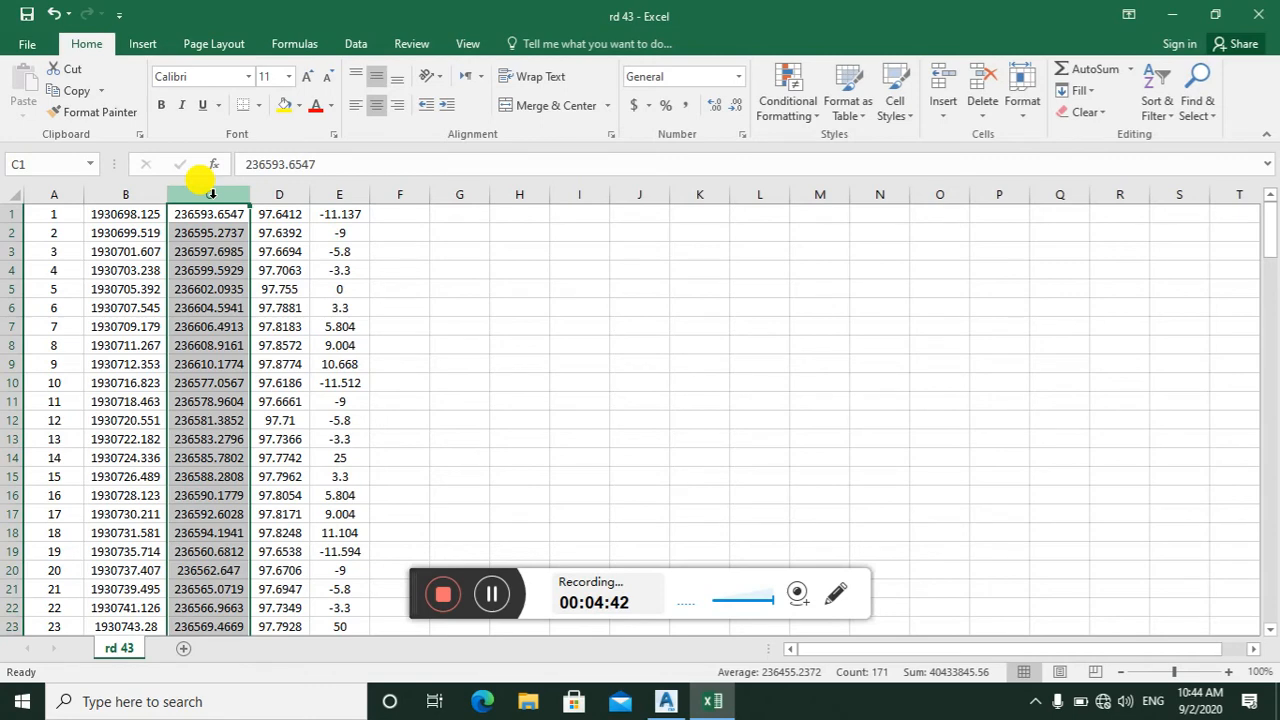
key("ctrl+c")
left_click(125, 193)
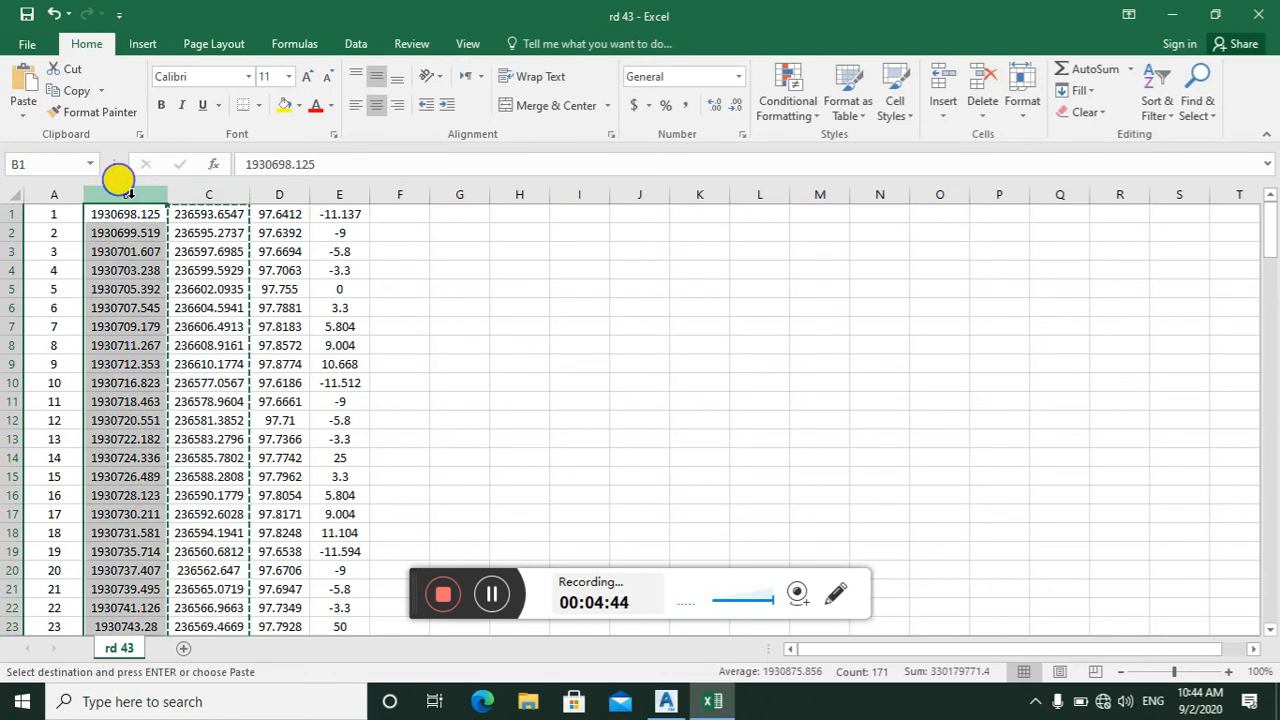
right_click(119, 195)
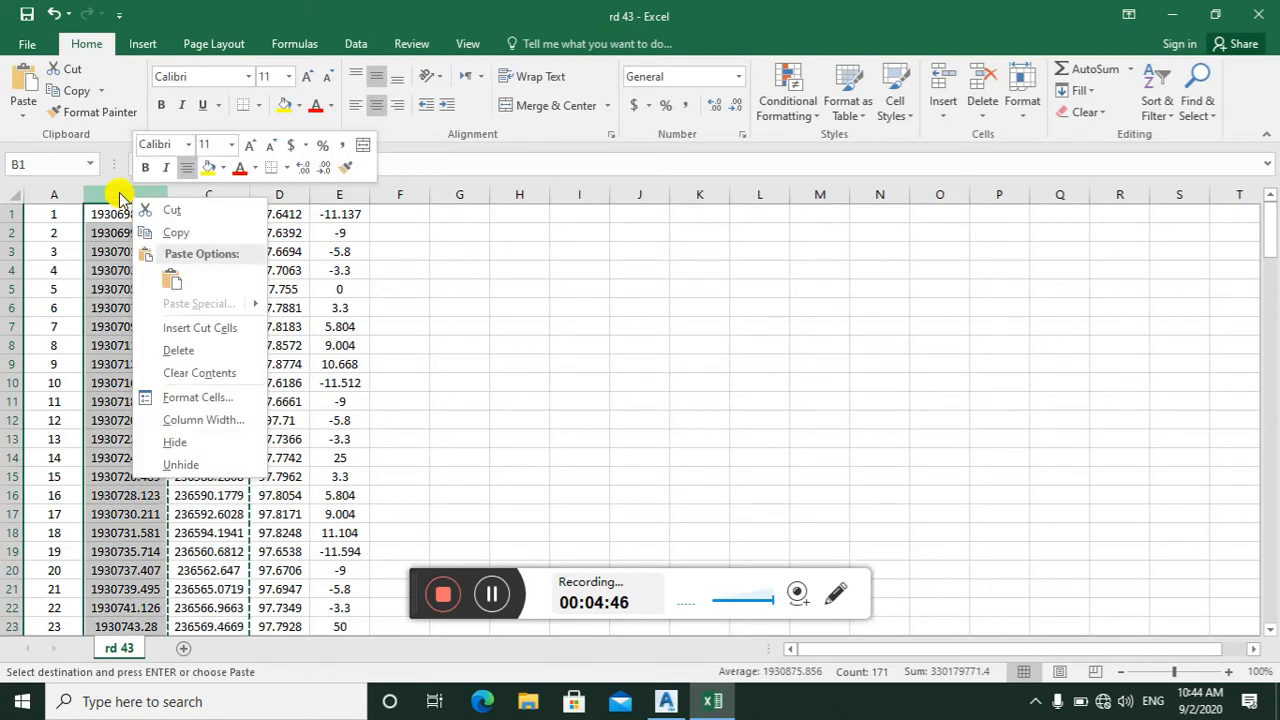
left_click(178, 334)
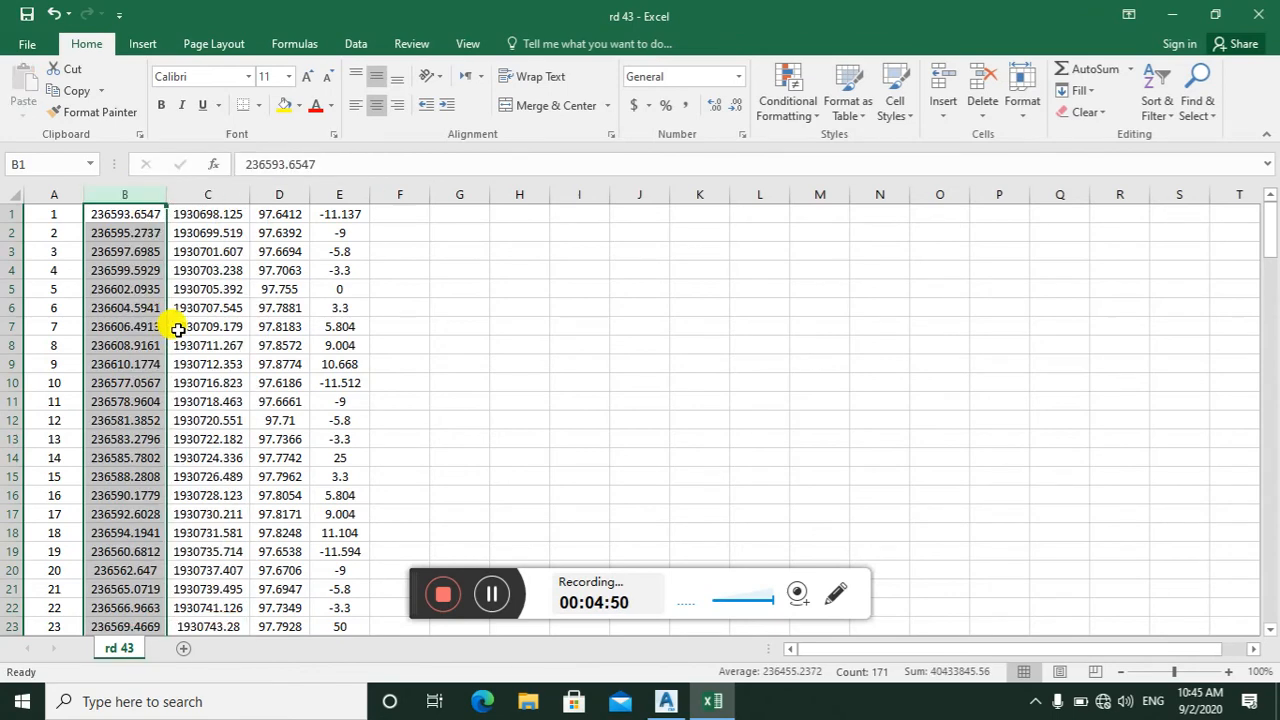
left_click(603, 362)
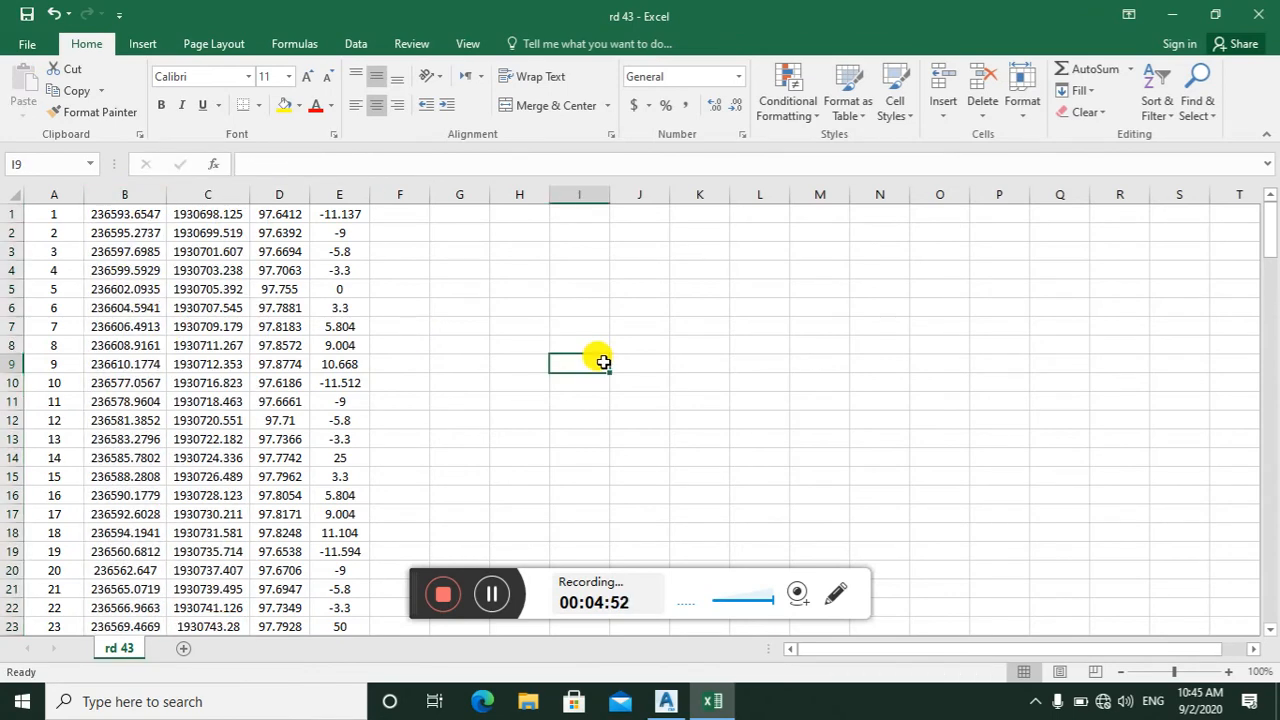
scroll(309, 342, "down", 4)
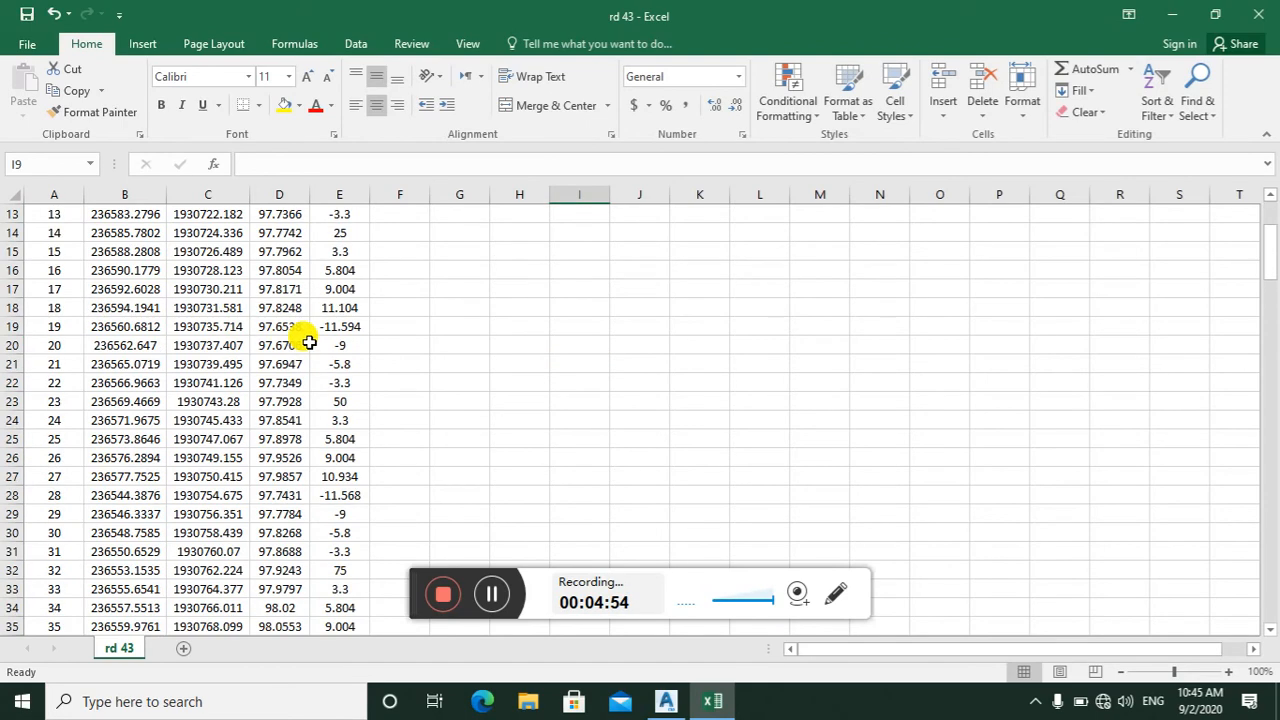
scroll(309, 342, "down", 8)
scroll(309, 342, "up", 8)
scroll(309, 342, "up", 4)
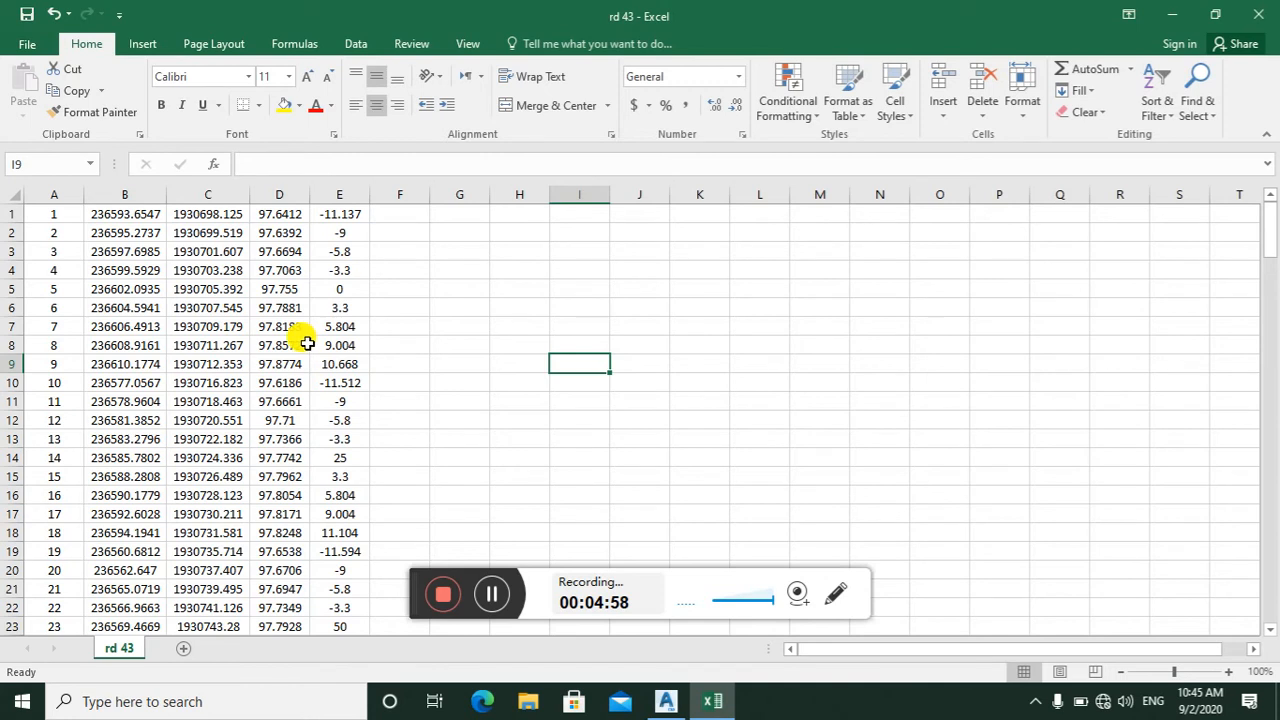
Step: Save a copy of the sheet on the Desktop as rd 43 in Text (Tab delimited) format, keeping that format
left_click(28, 45)
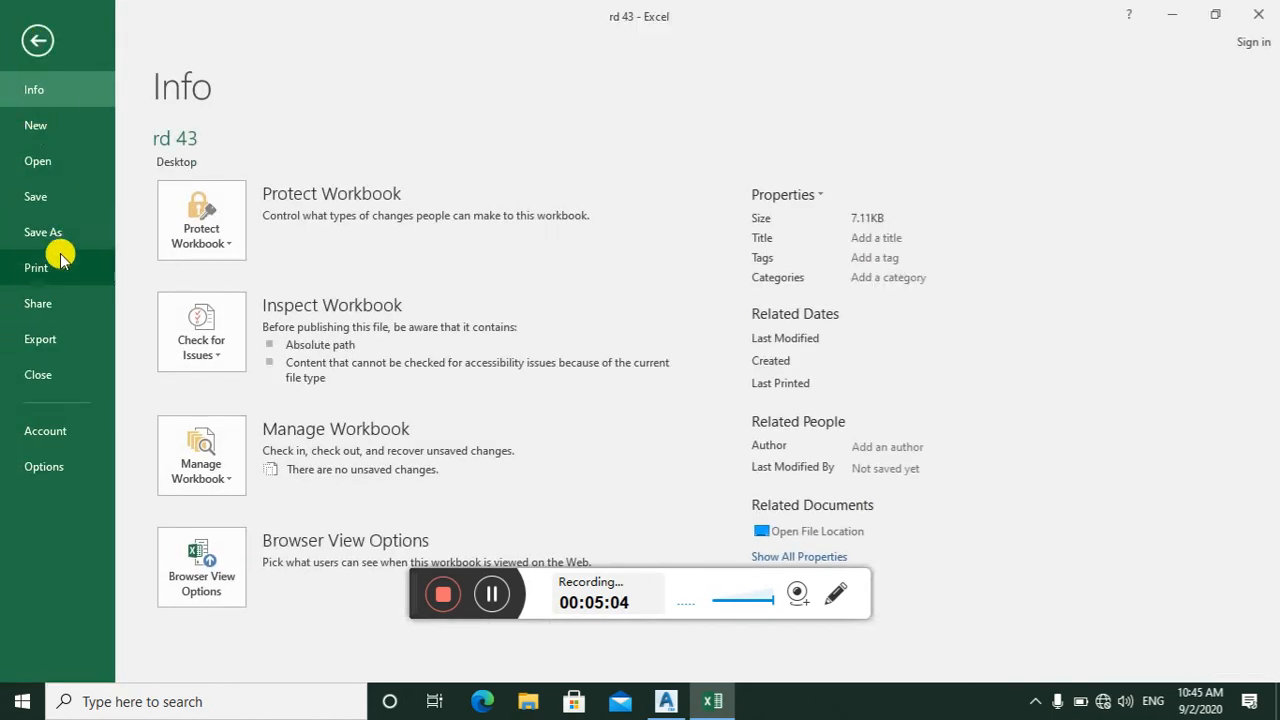
left_click(63, 234)
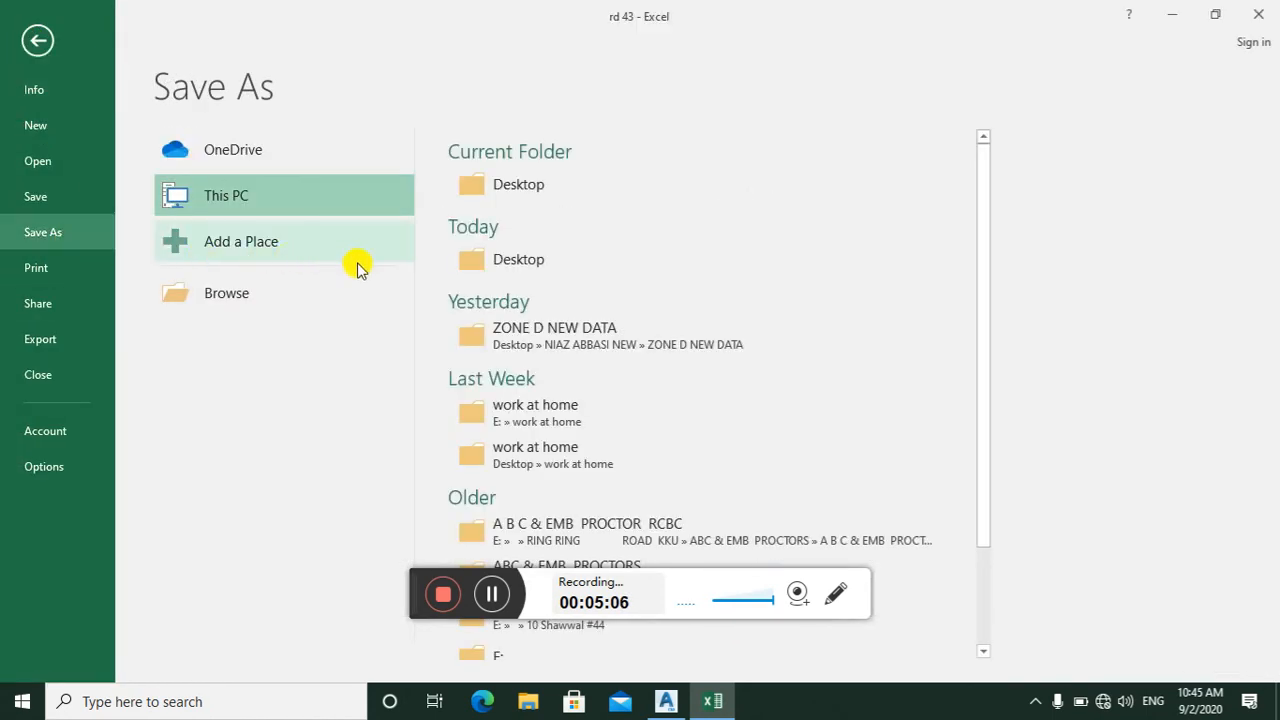
left_click(508, 192)
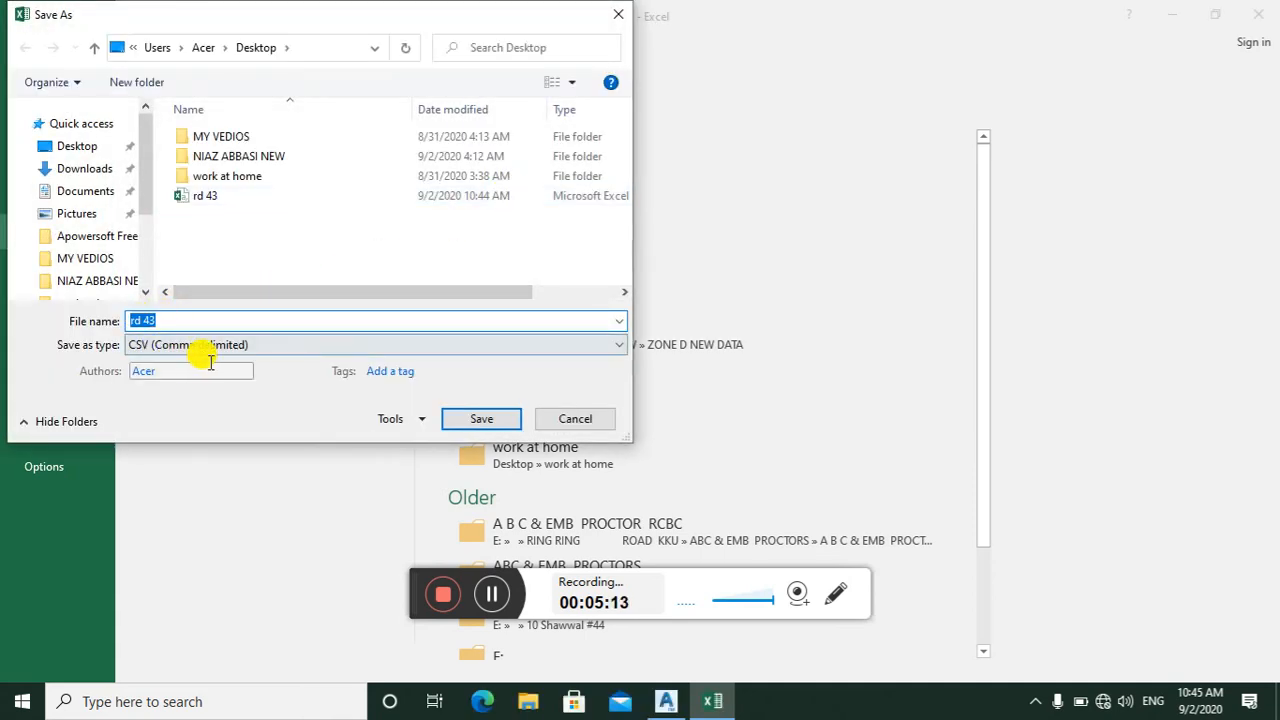
left_click(266, 345)
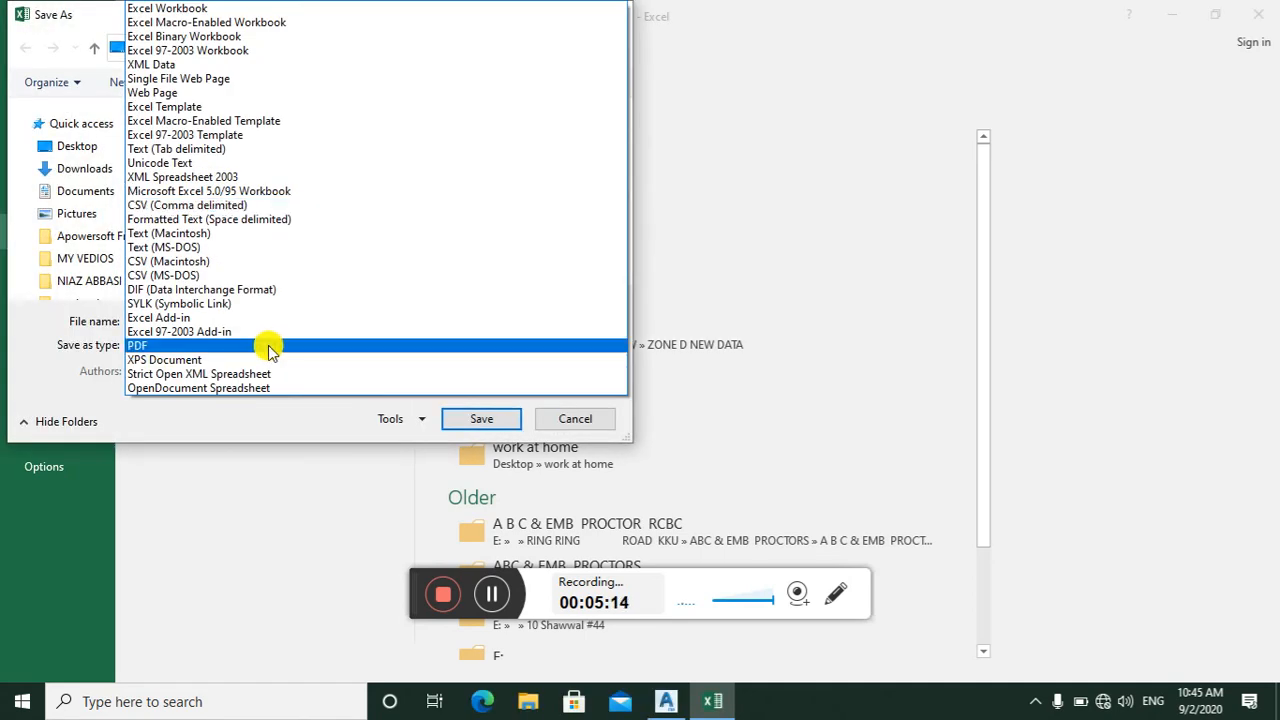
left_click(188, 150)
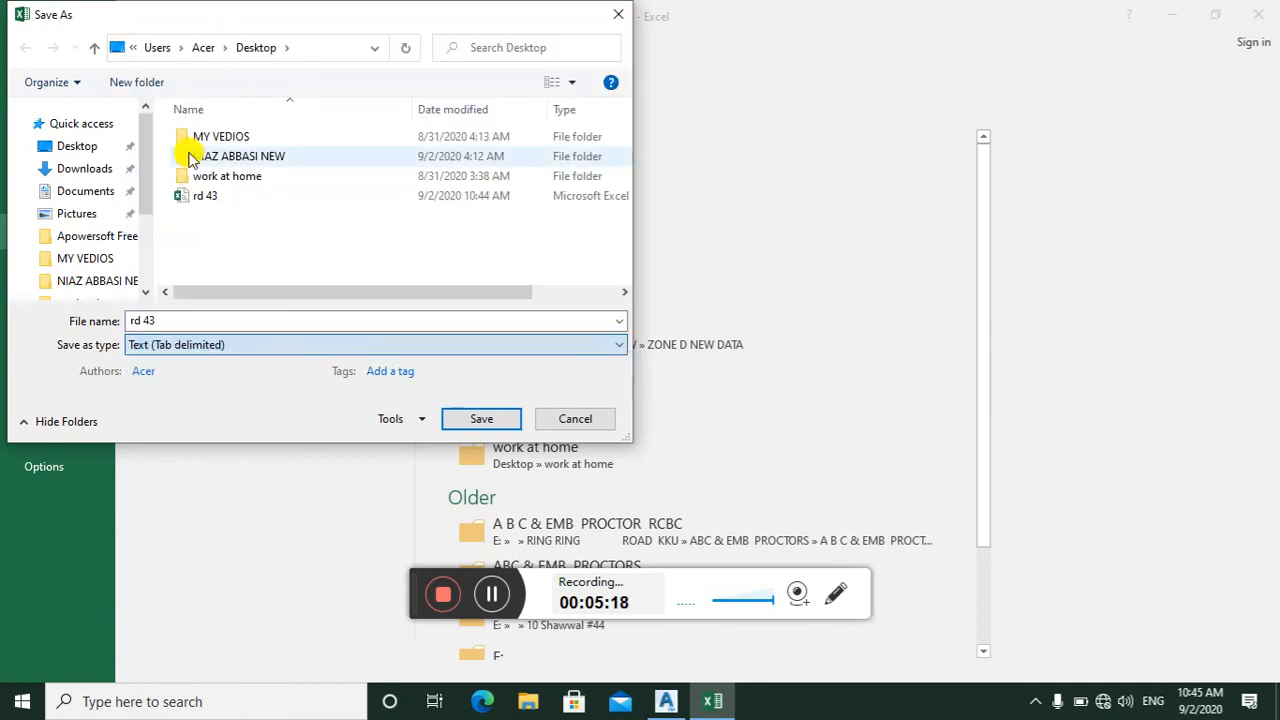
left_click(482, 419)
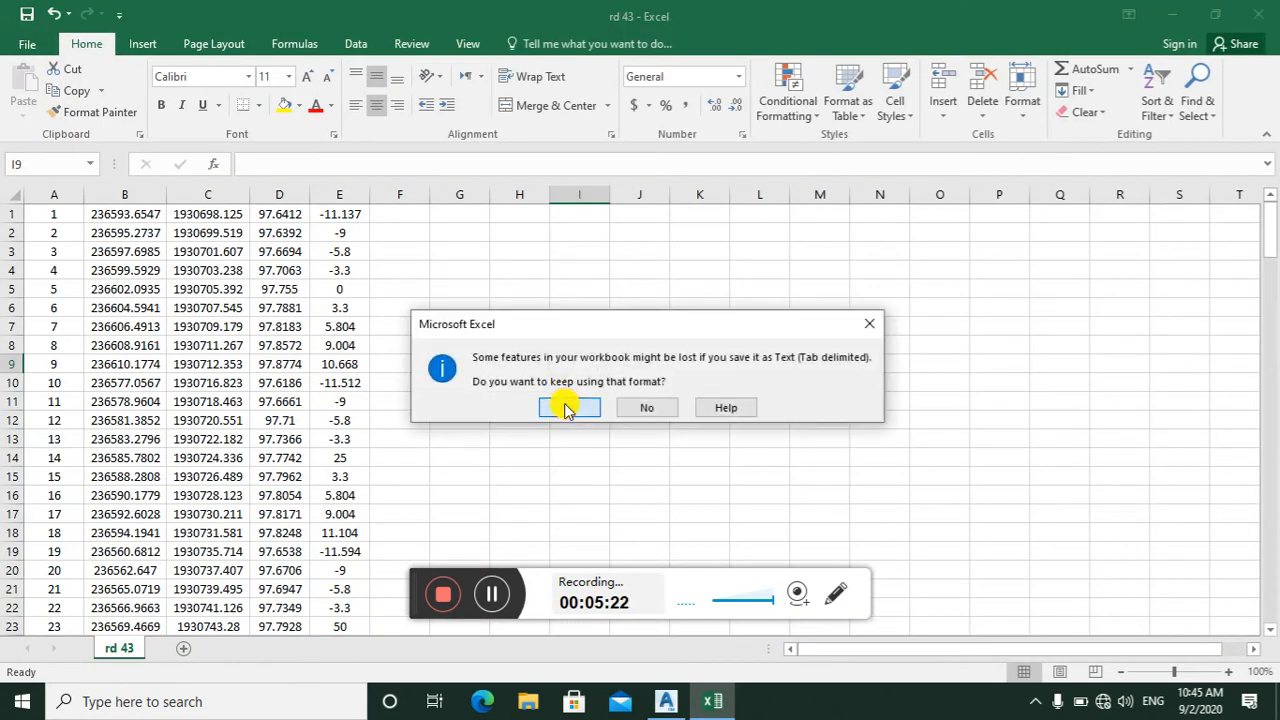
left_click(568, 405)
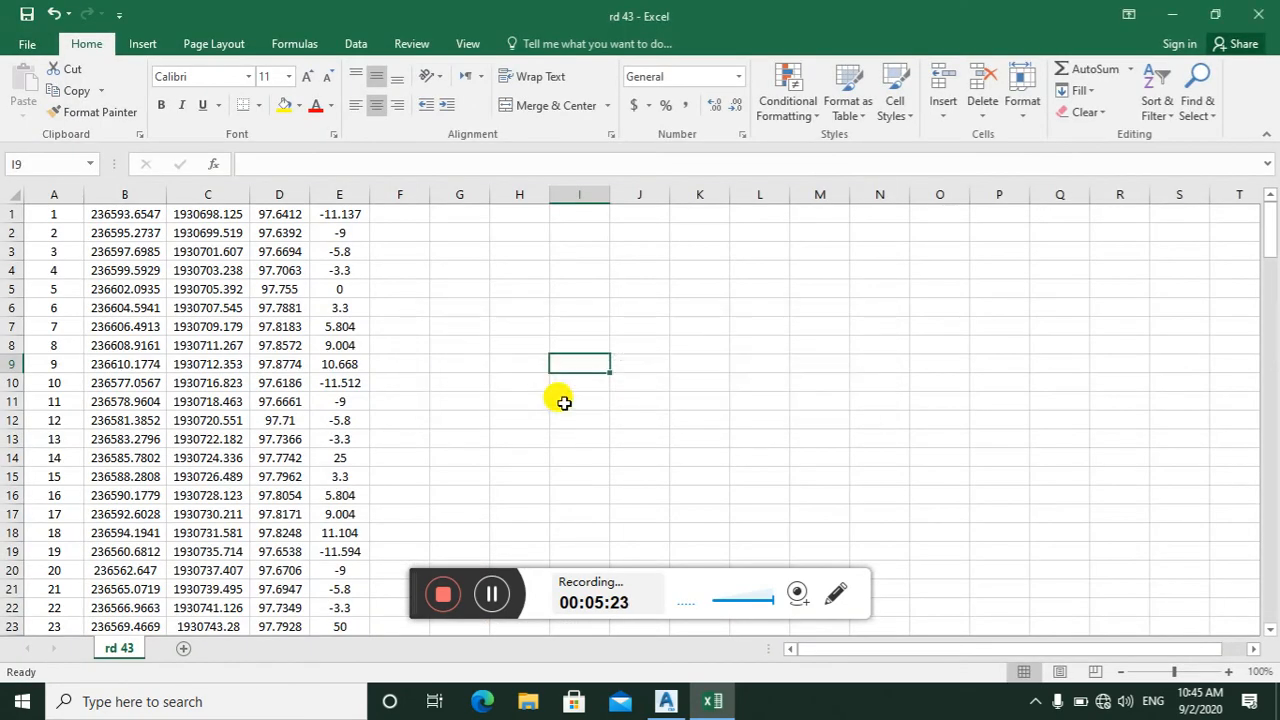
Step: Switch to the Windows desktop and move the rd 43 text file beside the rd 43 CSV file
left_click(1172, 16)
left_click_drag(333, 58, 620, 145)
left_click(601, 148)
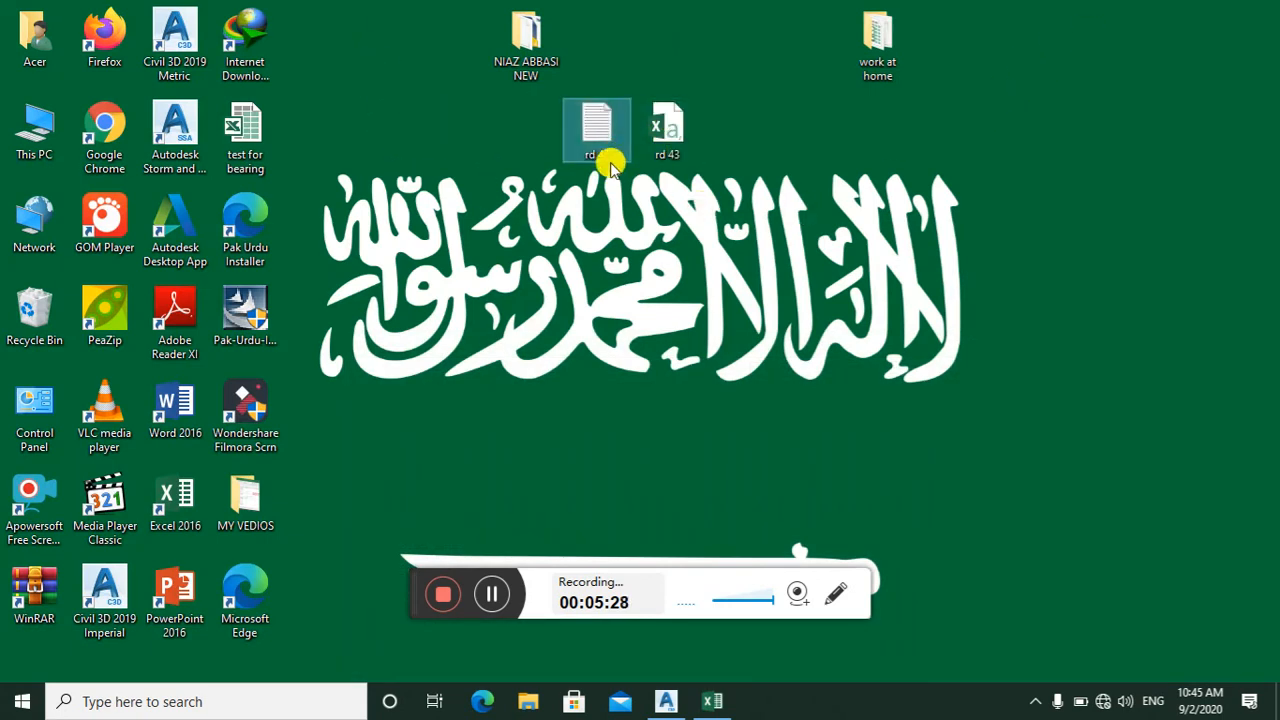